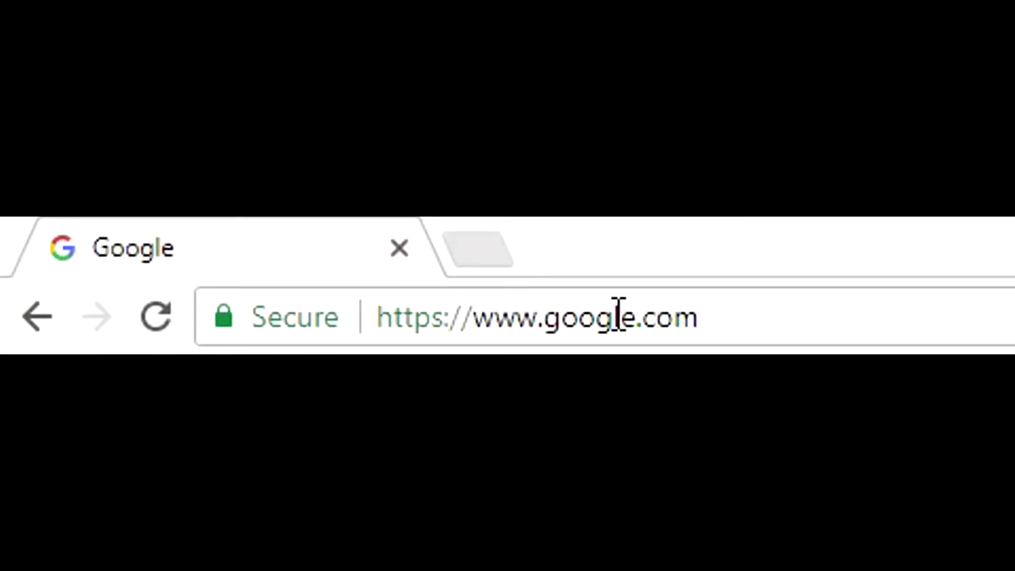
left_click(830, 315)
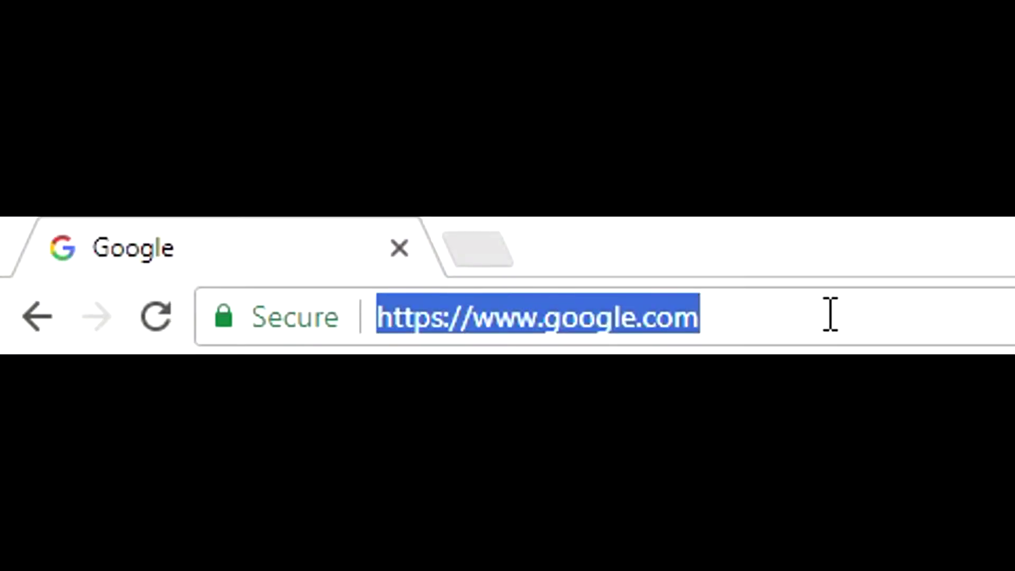
type("www.illegal.c")
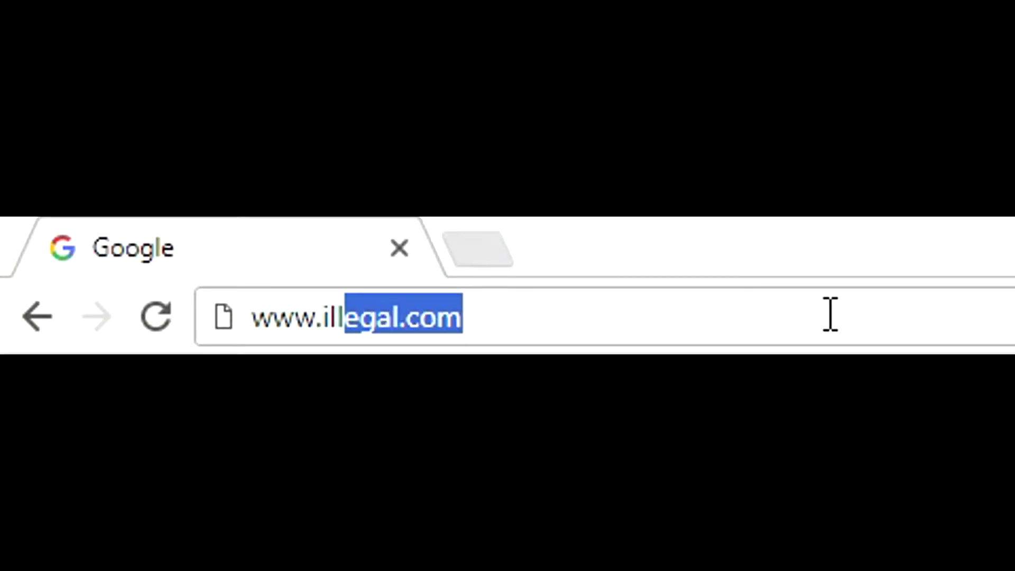
type("om")
key("Return")
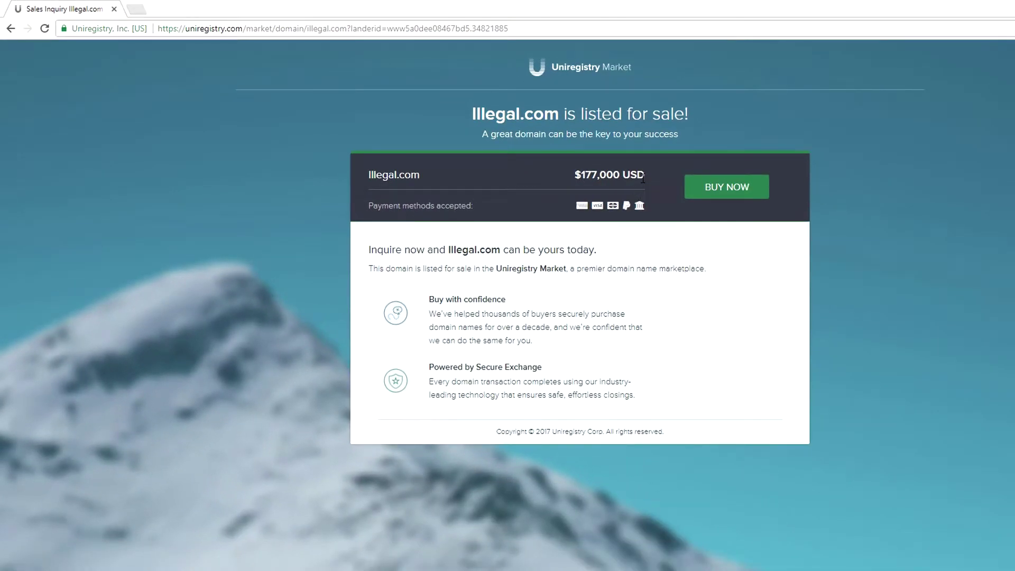
left_click_drag(643, 178, 575, 176)
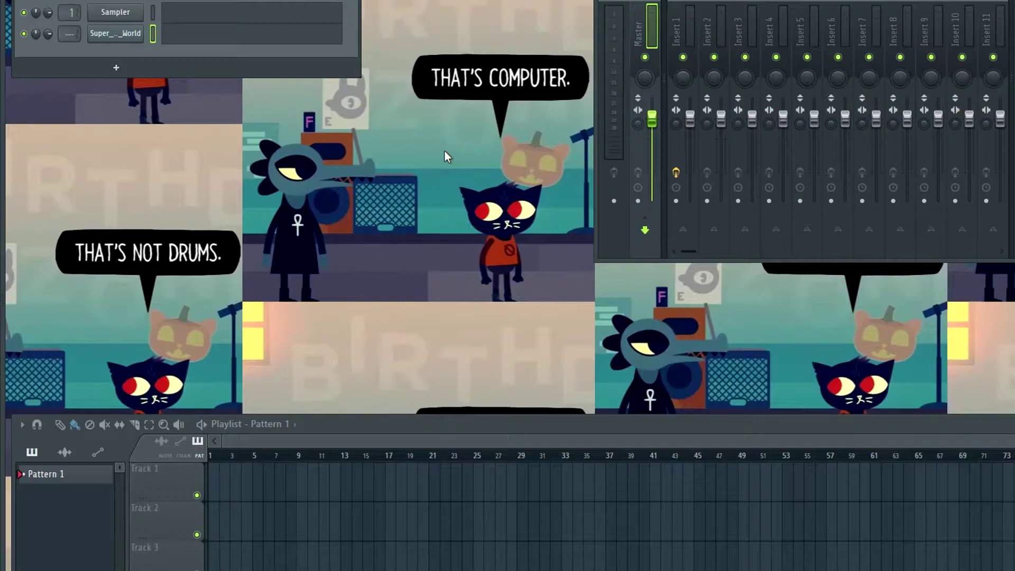
Step: In FL Studio, fill the Super_Mario_World channel's piano roll with scattered notes from D5 to D#6 over four bars and play them back
right_click(140, 35)
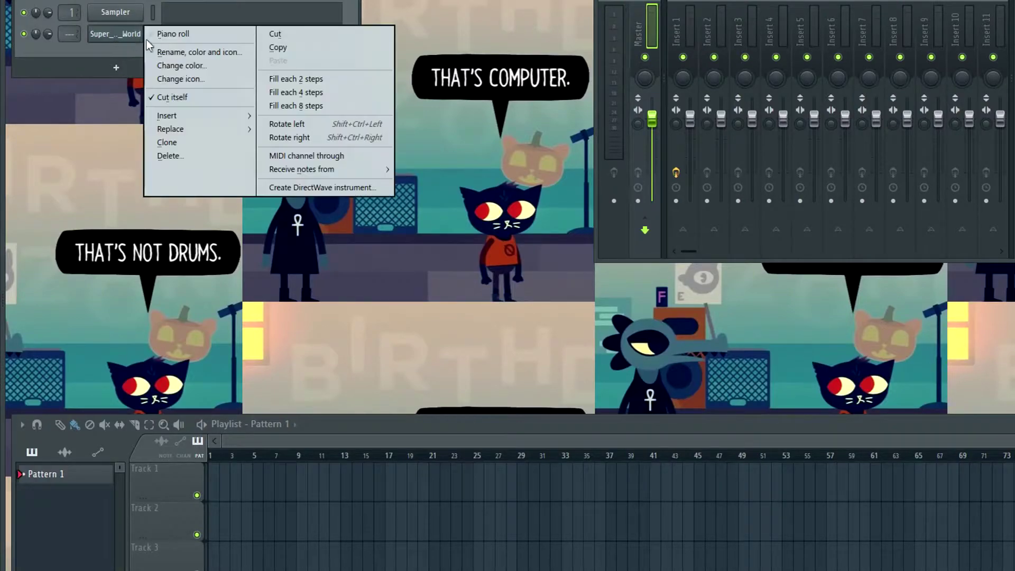
left_click(167, 37)
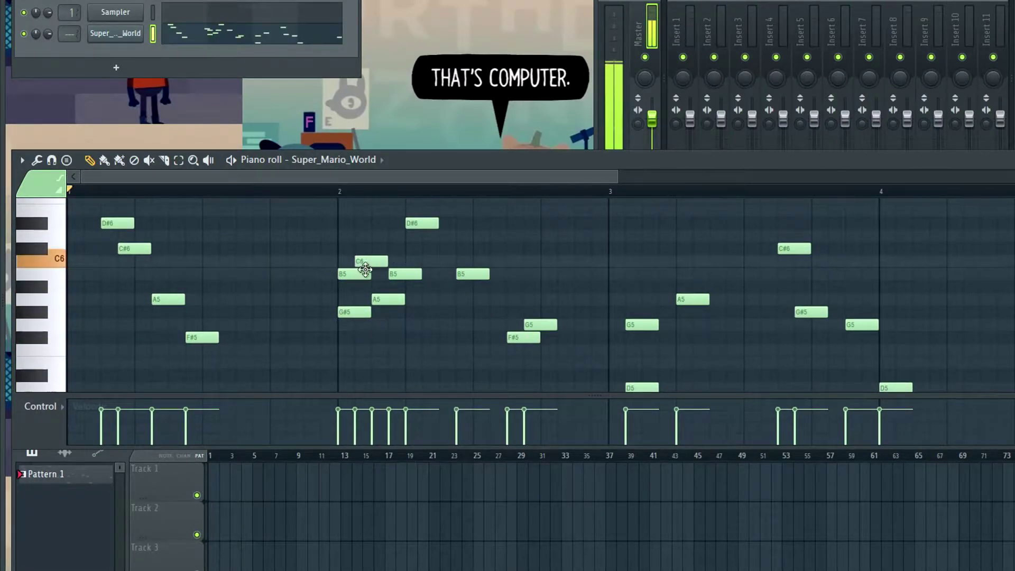
left_click_drag(876, 304, 887, 312)
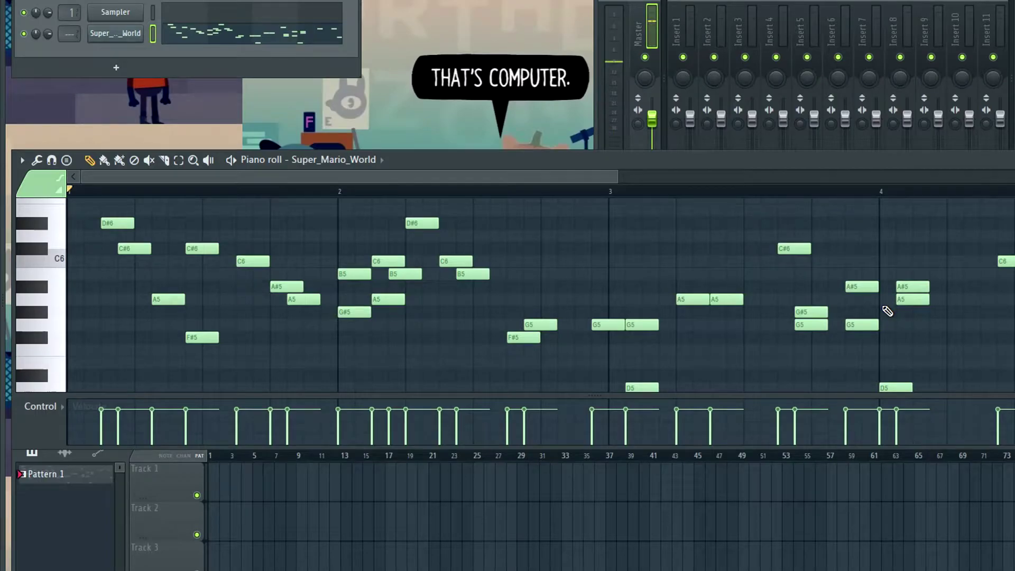
key("space")
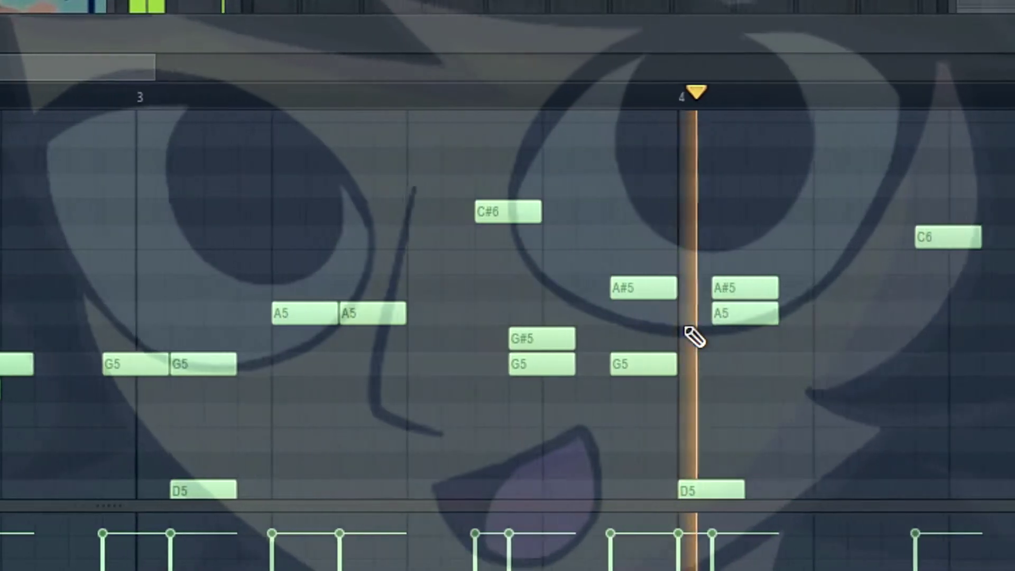
key("space")
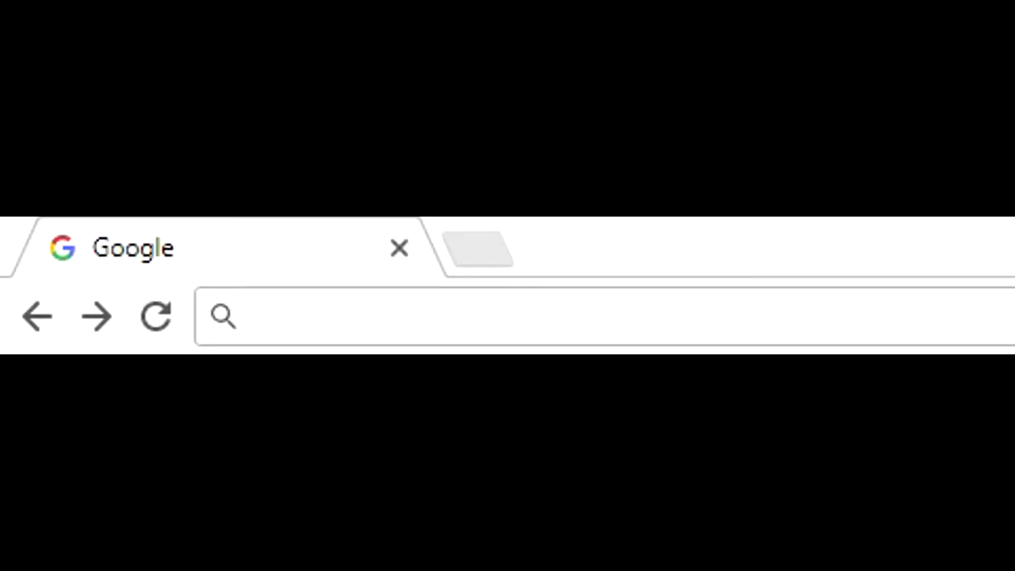
Step: Search Google in the browser for "super mario world soundfont" and look through the results
left_click(845, 332)
type("su")
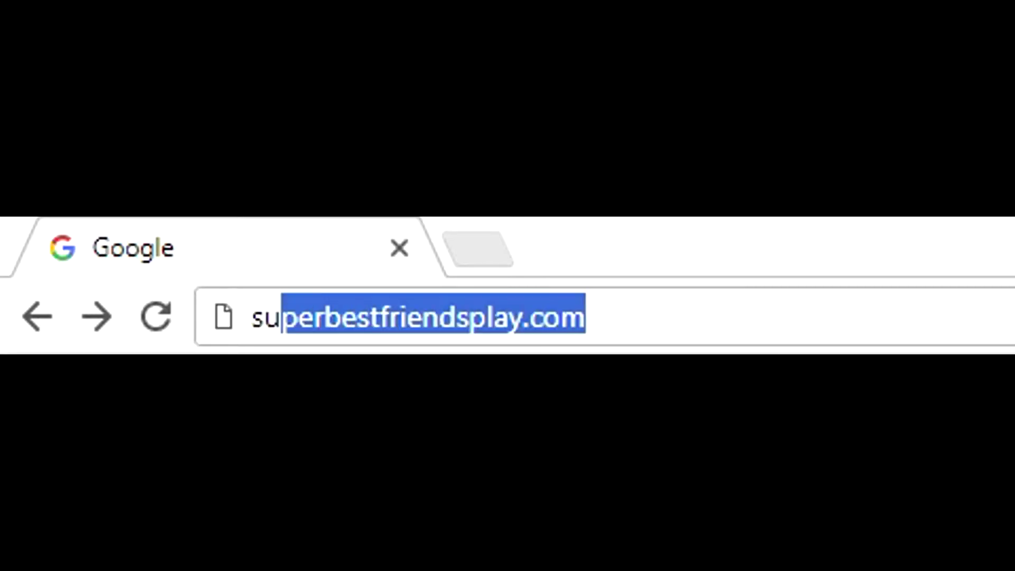
type("per mario world soundfo")
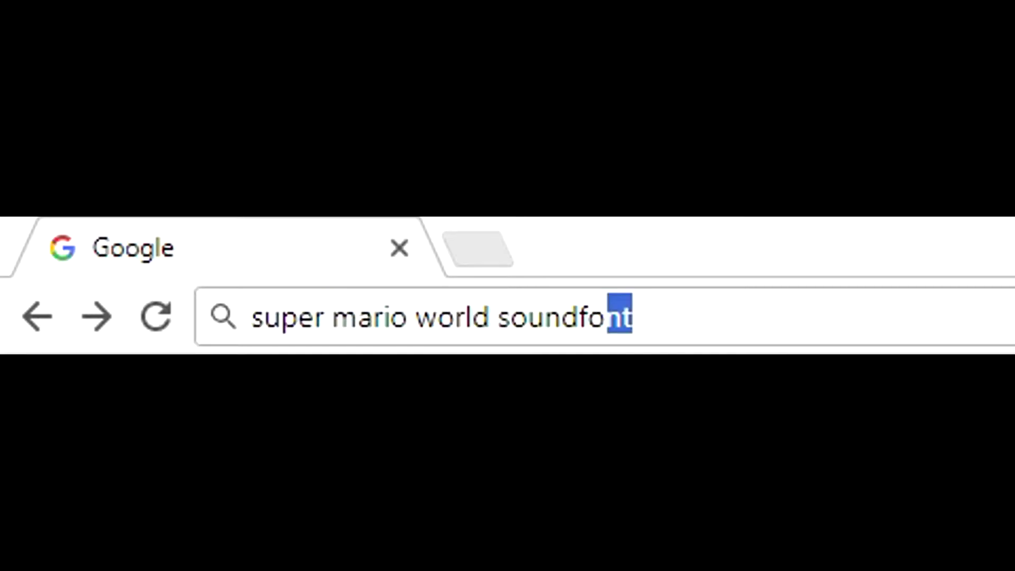
key("Return")
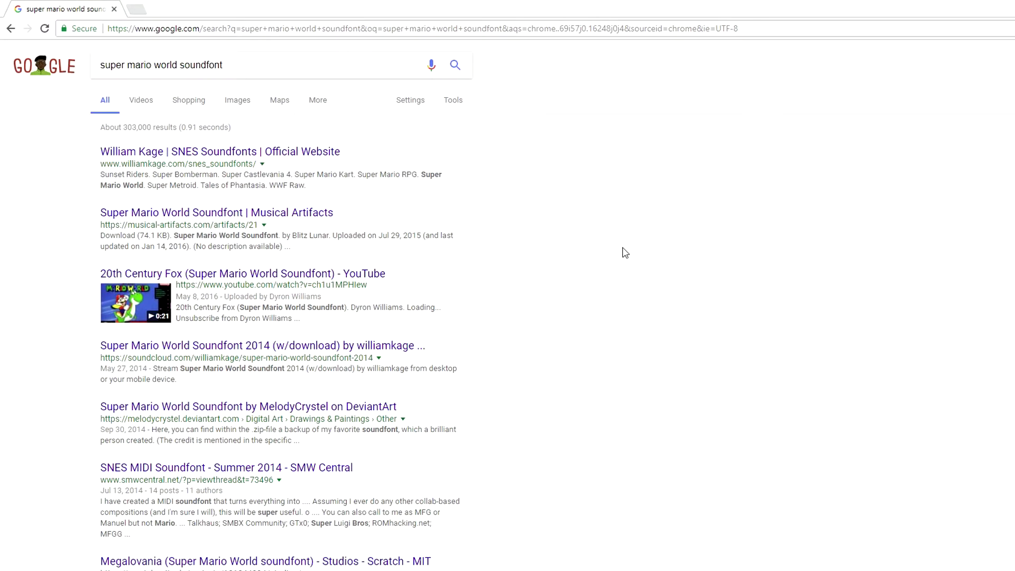
scroll(580, 347, "down", 3)
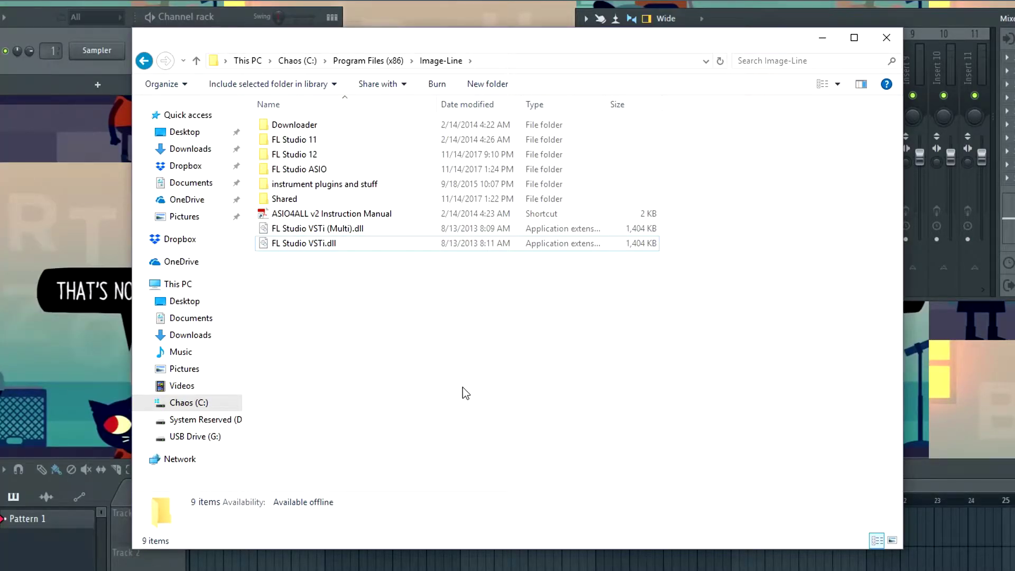
Step: In File Explorer, open the FL Studio 12 > Data > Patches > Soundfonts folder and look through its soundfont files
double_click(316, 154)
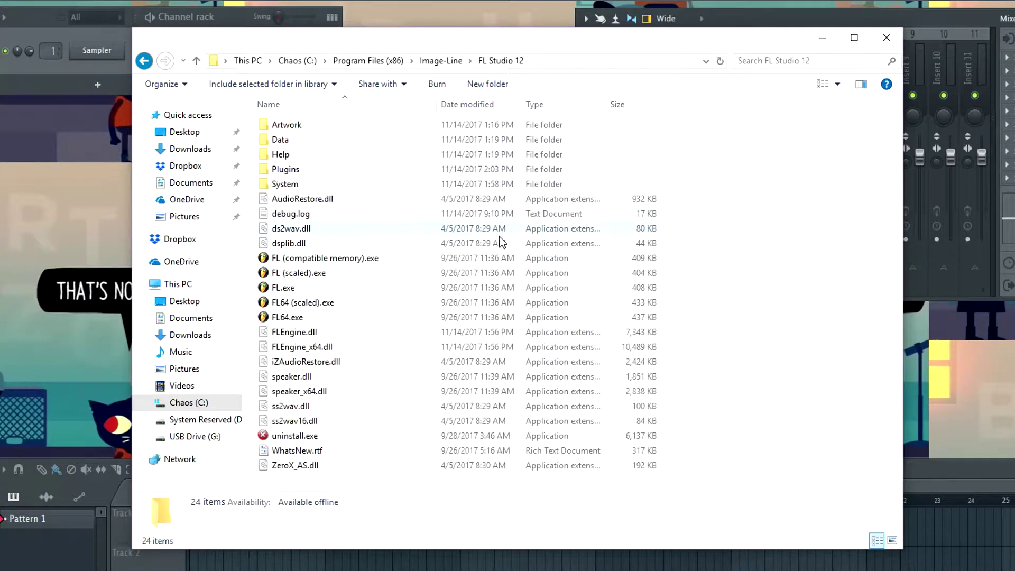
double_click(315, 140)
double_click(335, 141)
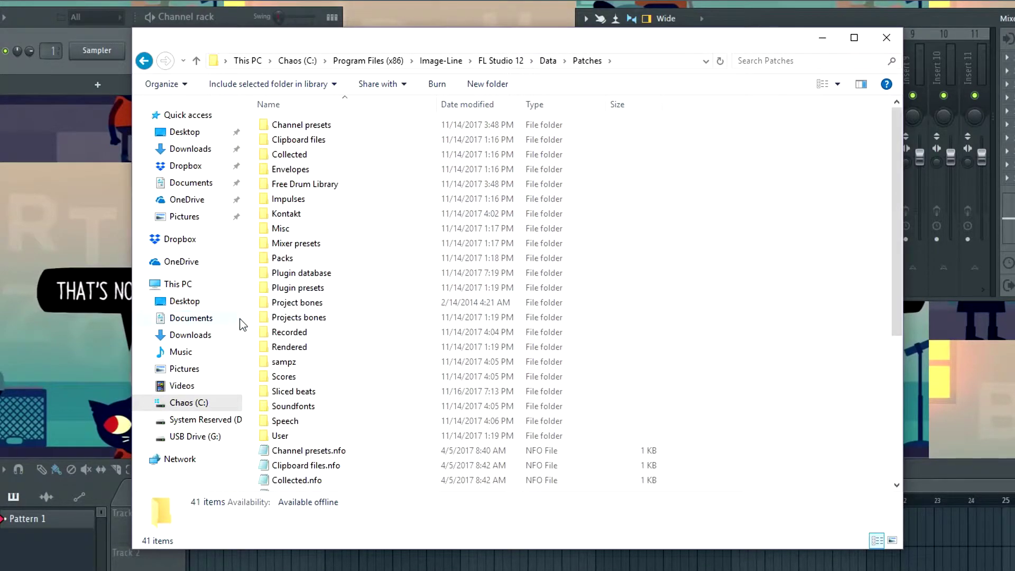
double_click(313, 407)
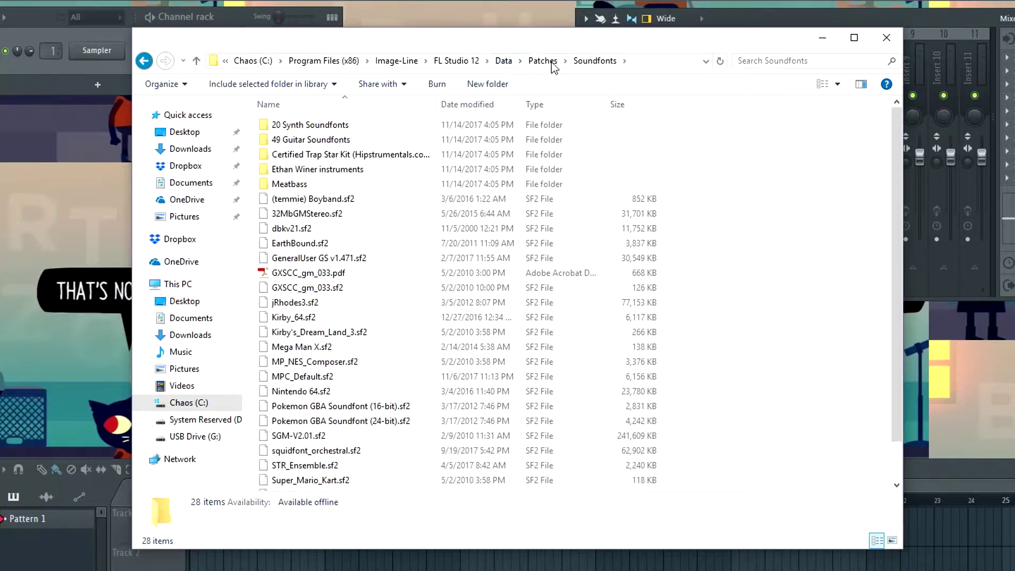
scroll(657, 344, "down", 1)
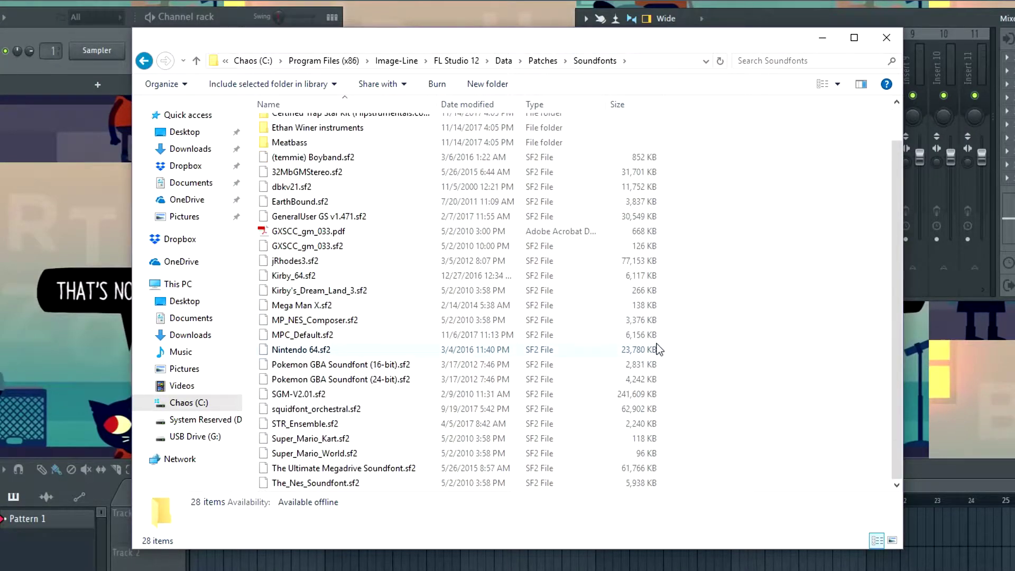
scroll(645, 339, "up", 1)
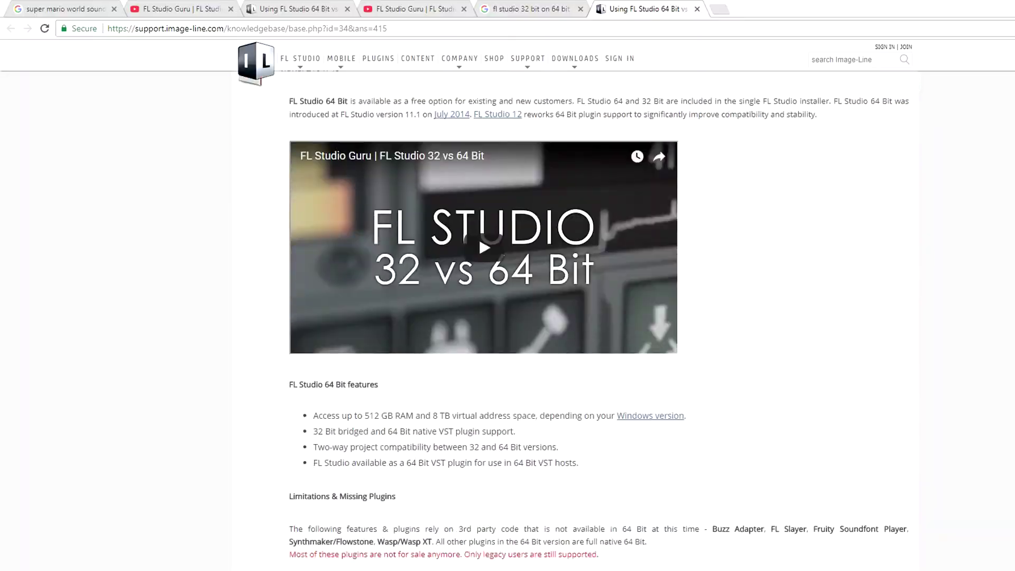
Step: Skim the Image-Line knowledge base article on FL Studio 64 Bit in the browser, including its section on missing plugins
scroll(599, 317, "down", 15)
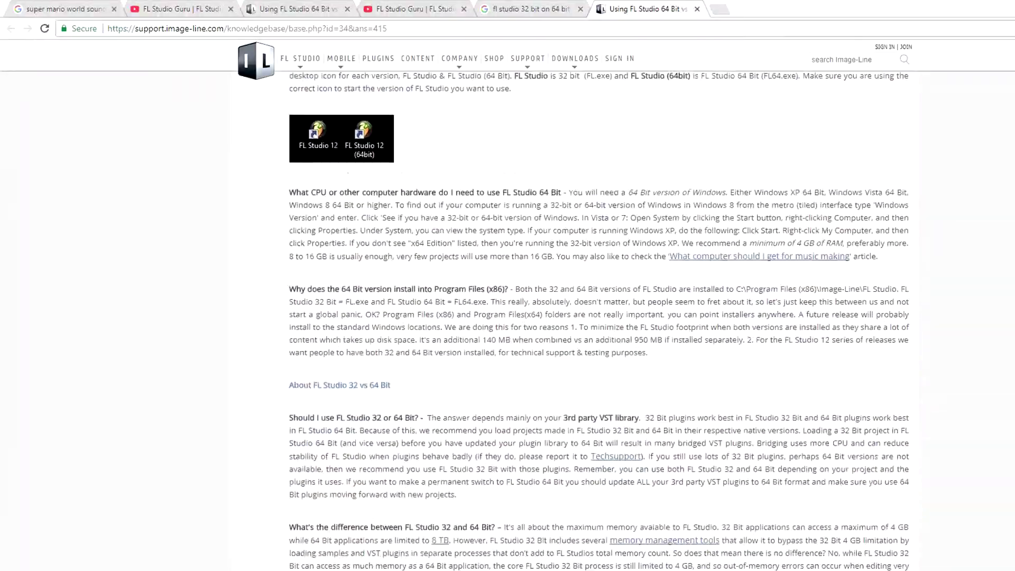
scroll(599, 317, "down", 15)
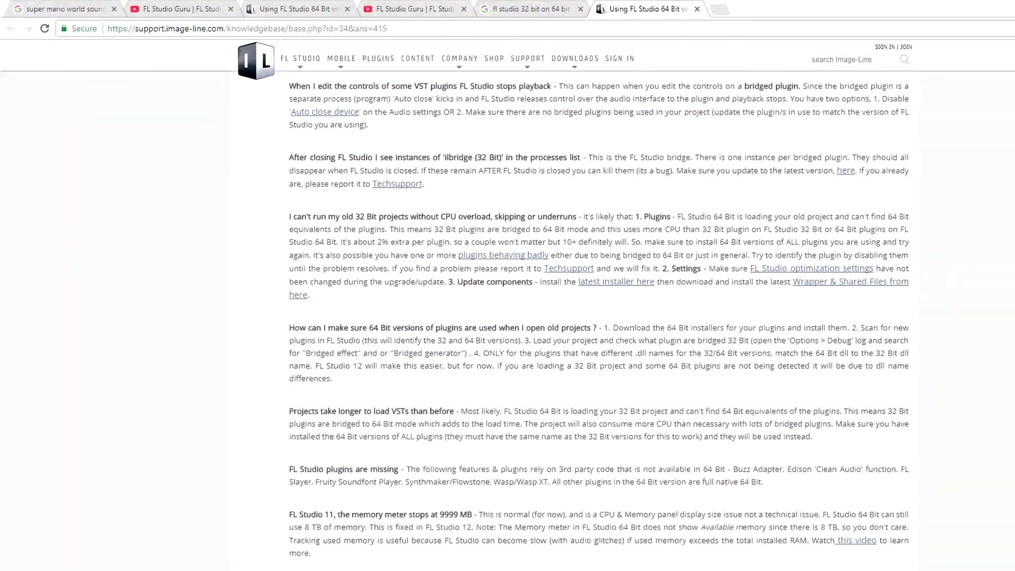
scroll(599, 317, "up", 15)
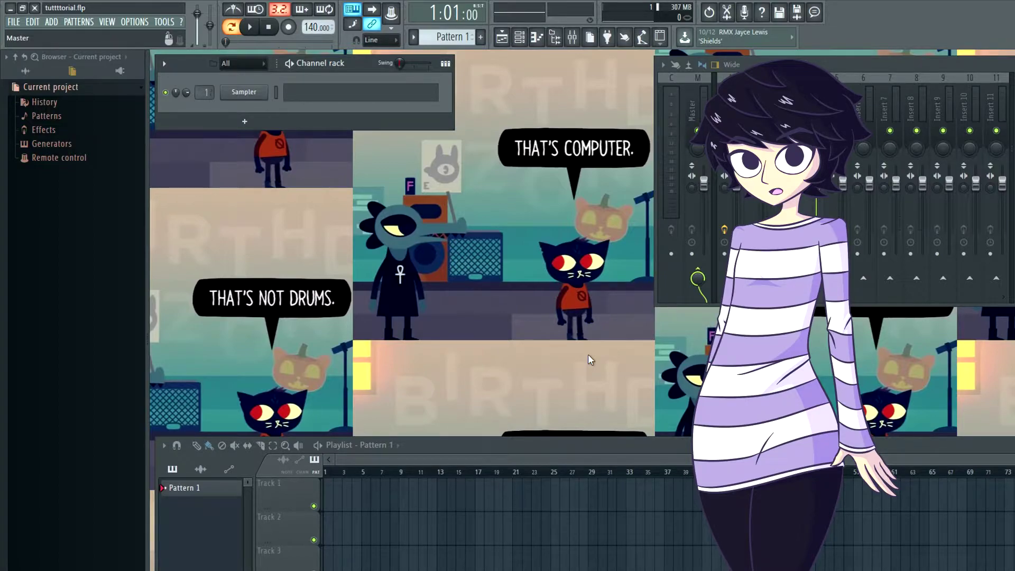
Step: In FL Studio, browse the full list of generator plugins and close it without choosing one
left_click(52, 25)
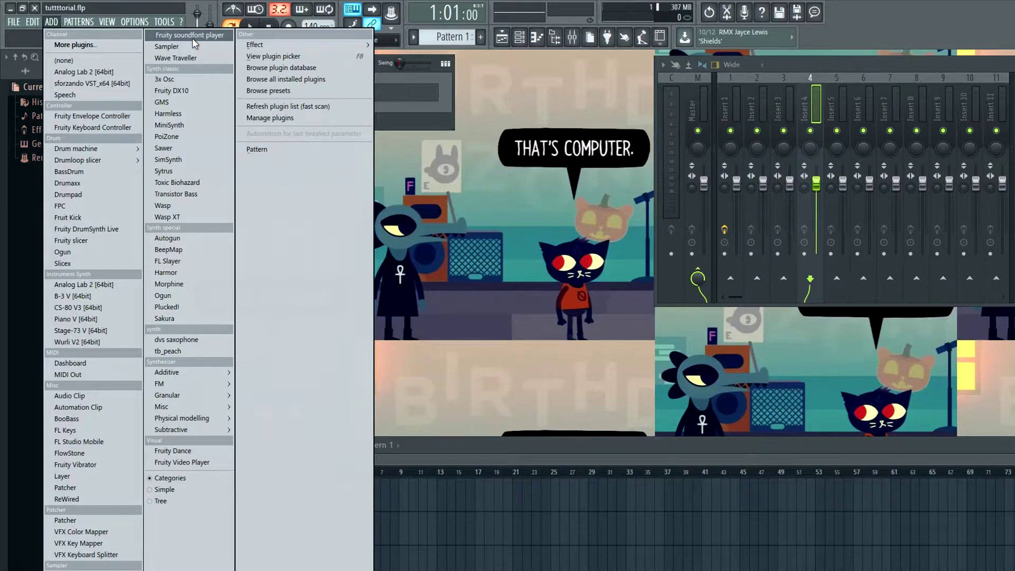
left_click(74, 45)
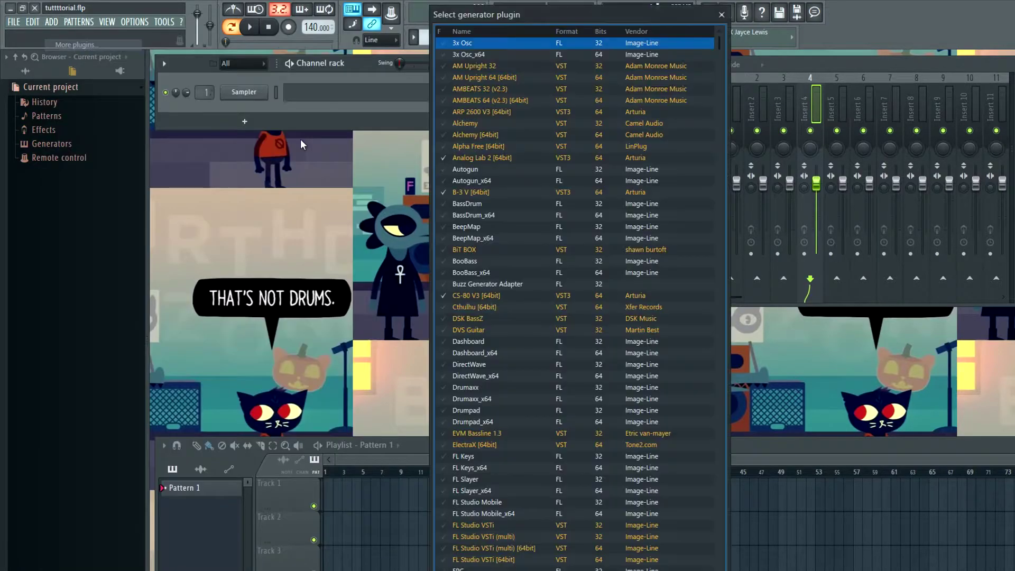
scroll(516, 387, "down", 14)
scroll(516, 386, "up", 1)
left_click(722, 14)
Step: Add a Fruity soundfont player channel and move its window clear of the channel rack
left_click(51, 22)
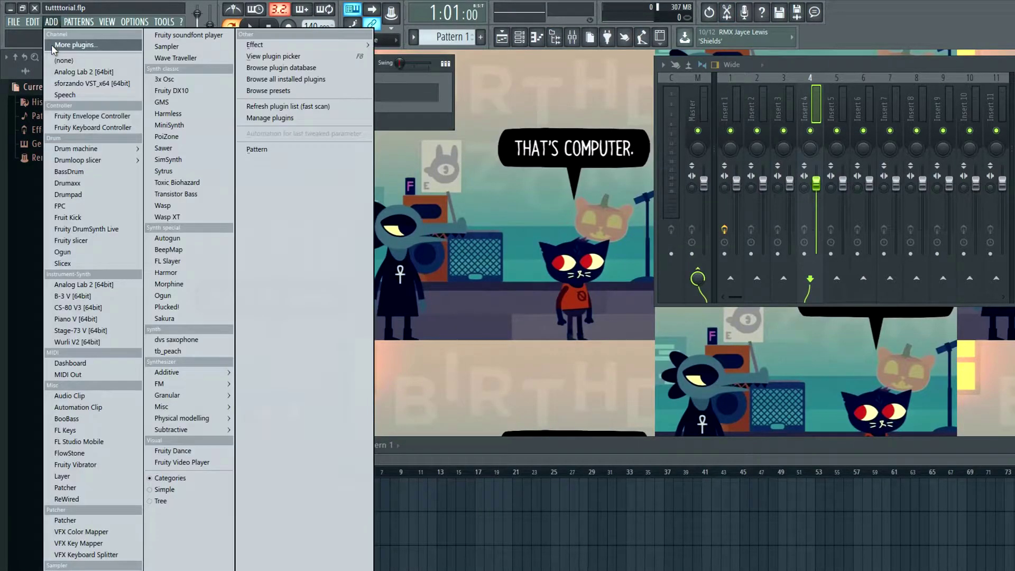
left_click(189, 35)
left_click_drag(232, 122, 354, 159)
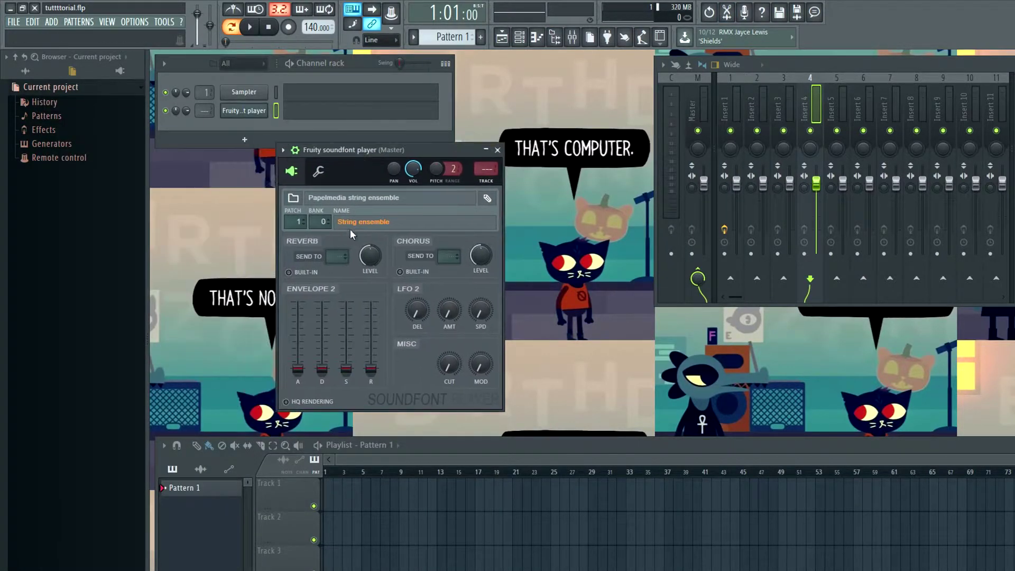
Step: Load Super_Mario_World.sf2 from the Soundfonts folder into the Fruity soundfont player
left_click(294, 199)
scroll(537, 132, "down", 4)
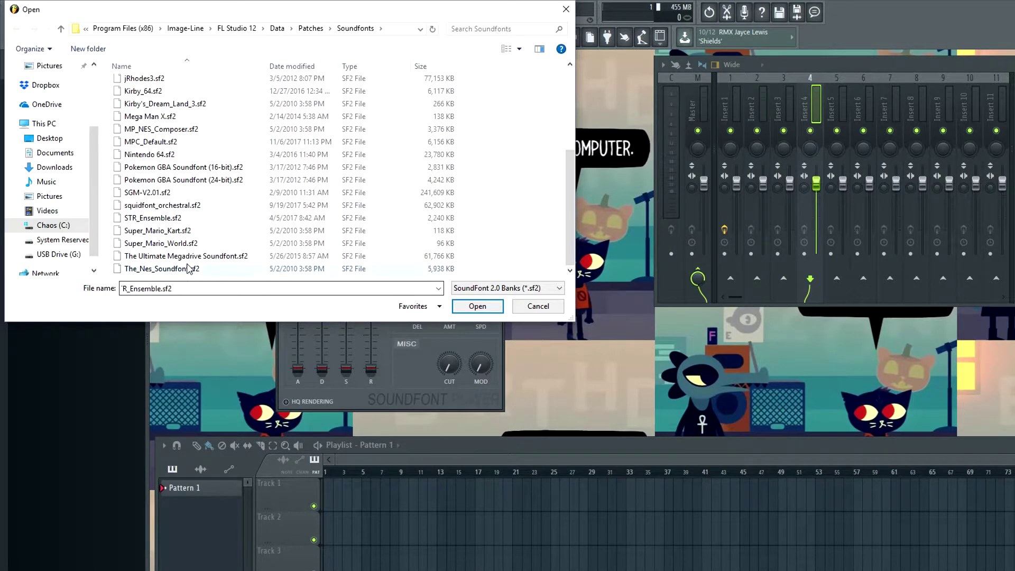
left_click(180, 243)
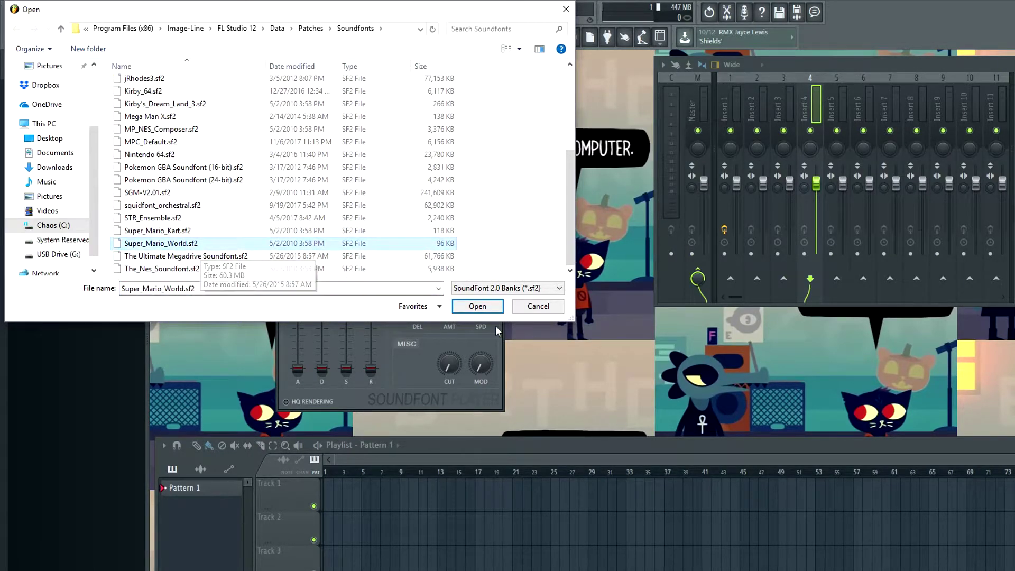
left_click(478, 307)
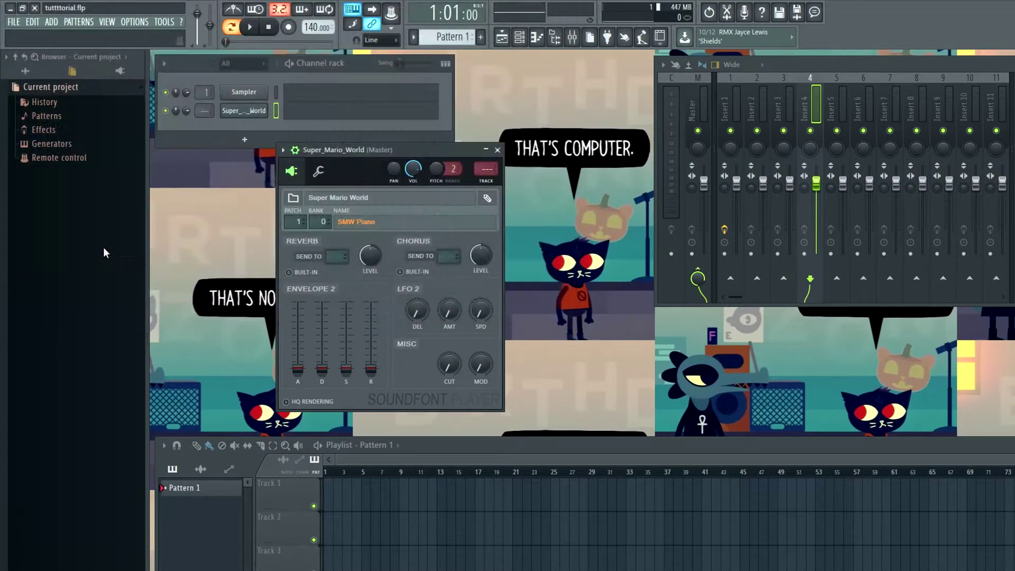
Step: Select the SMW Steel Drums patch in the soundfont player and sound a test note
left_click(372, 226)
left_click(582, 294)
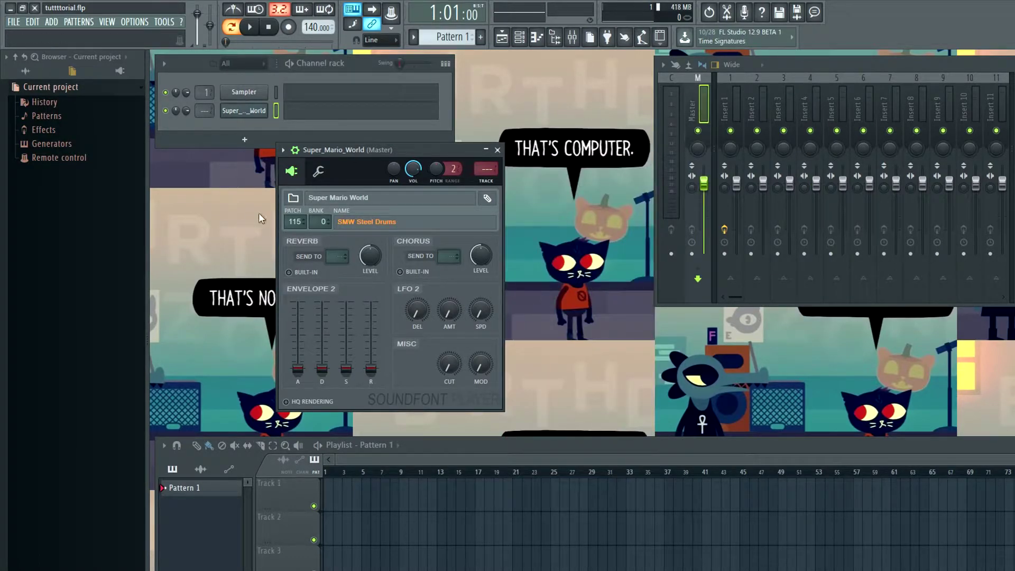
key("v")
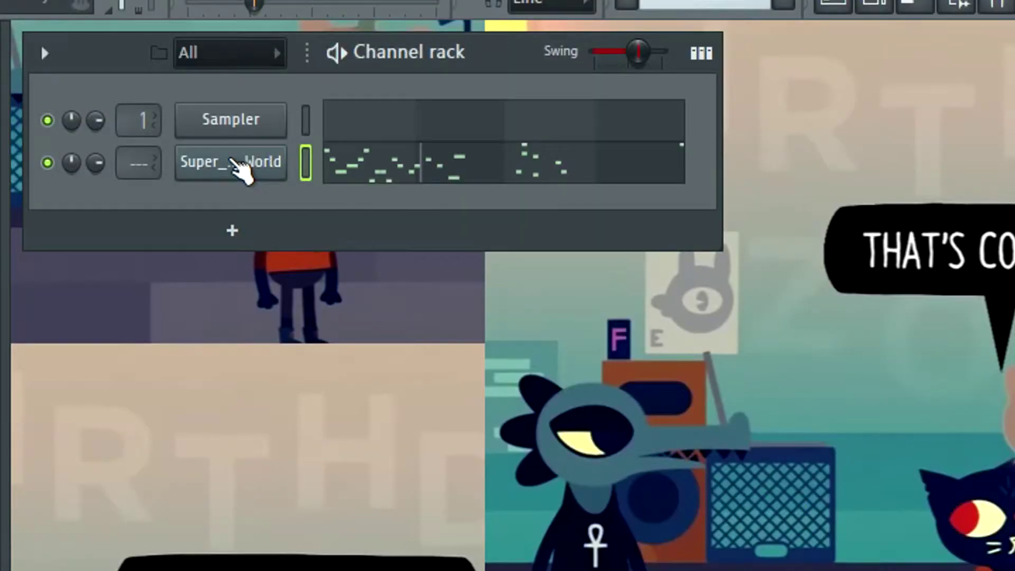
Step: Open the Super_Mario_World channel's piano roll and audition the keys from G5 up to A5
right_click(275, 165)
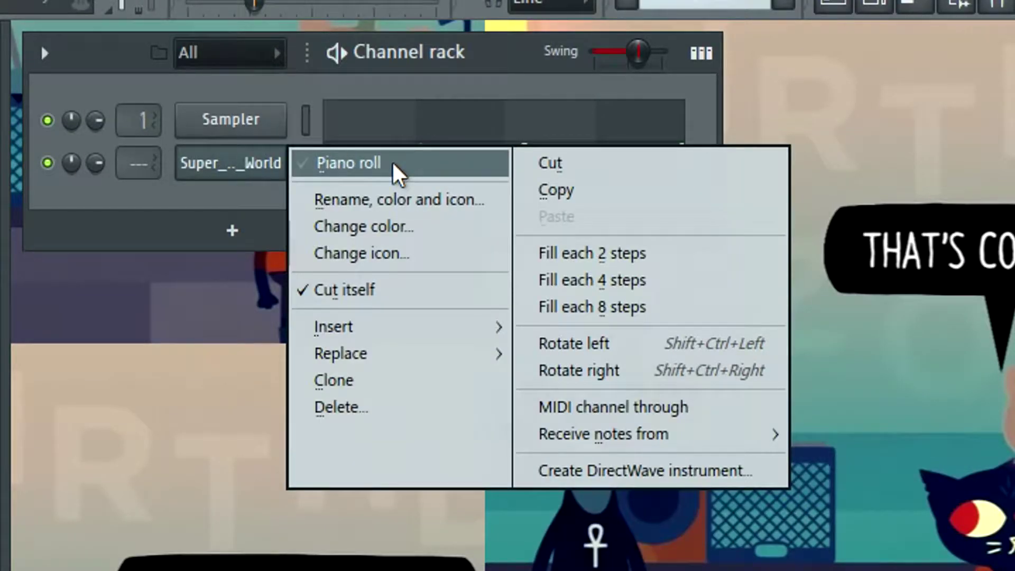
left_click(392, 163)
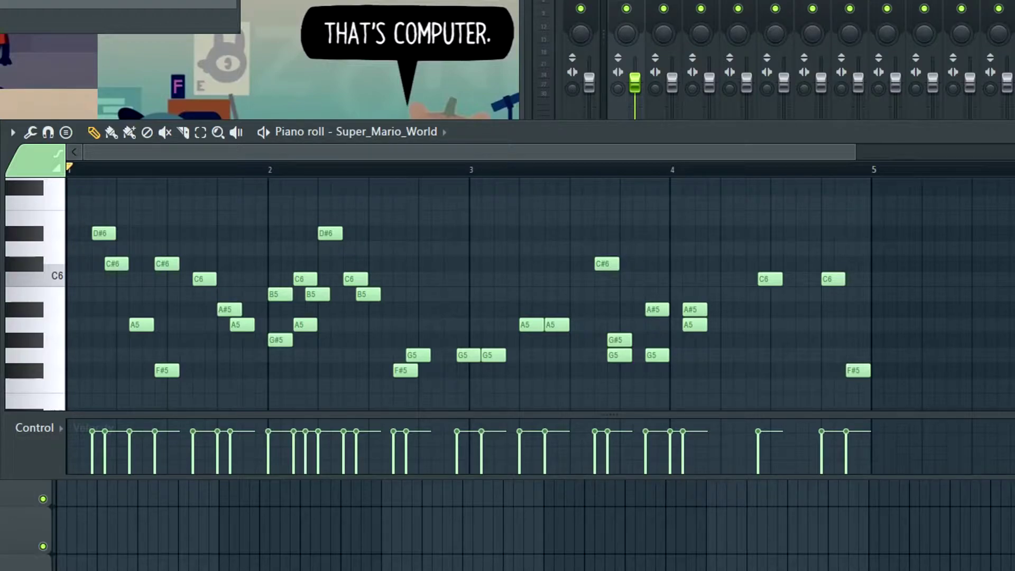
left_click_drag(48, 356, 52, 326)
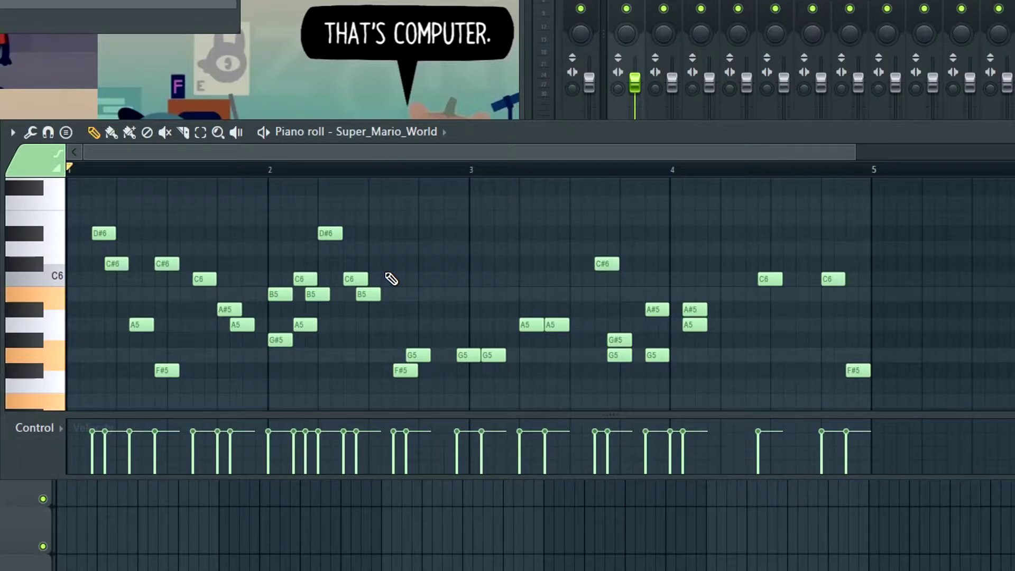
Step: Look over the notes placed in the piano roll and play the pattern back
scroll(392, 279, "down", 1)
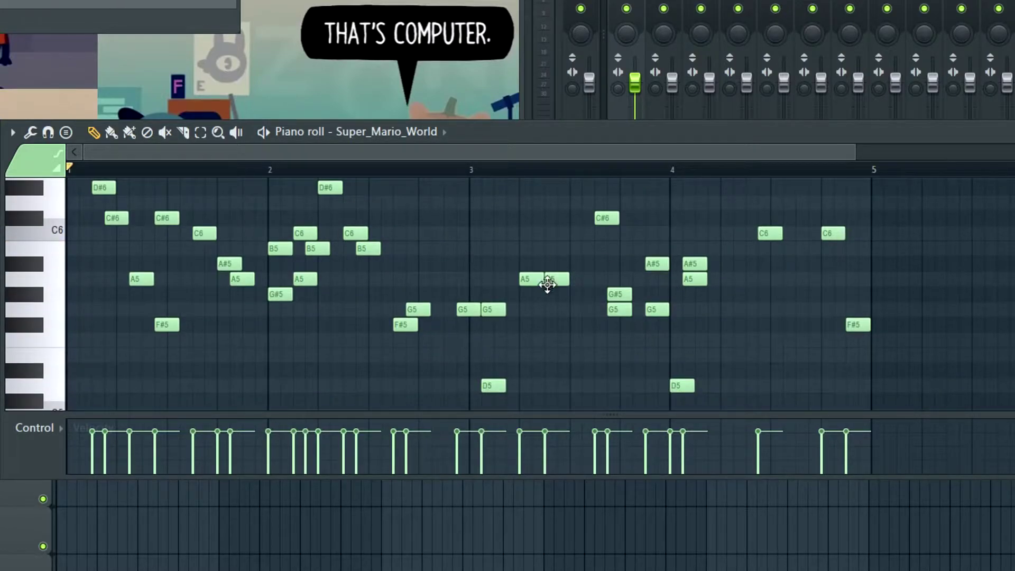
scroll(301, 267, "up", 1)
scroll(300, 273, "down", 1)
scroll(300, 274, "up", 1)
key("space")
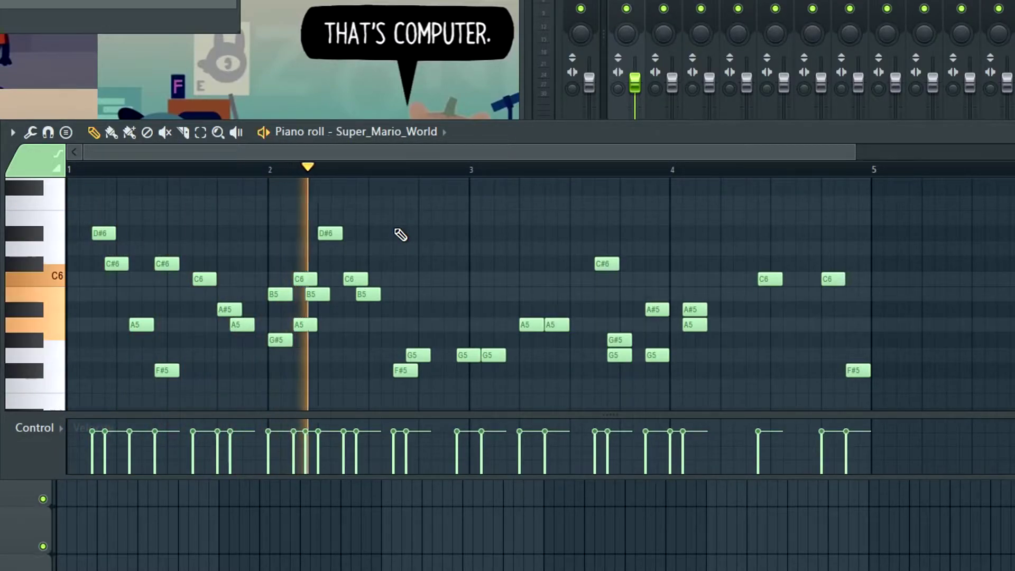
Step: Sound the C6 note, play the pattern and delete the C#6 note directly above the F#5 in bar 1
key("space")
scroll(428, 244, "down", 1)
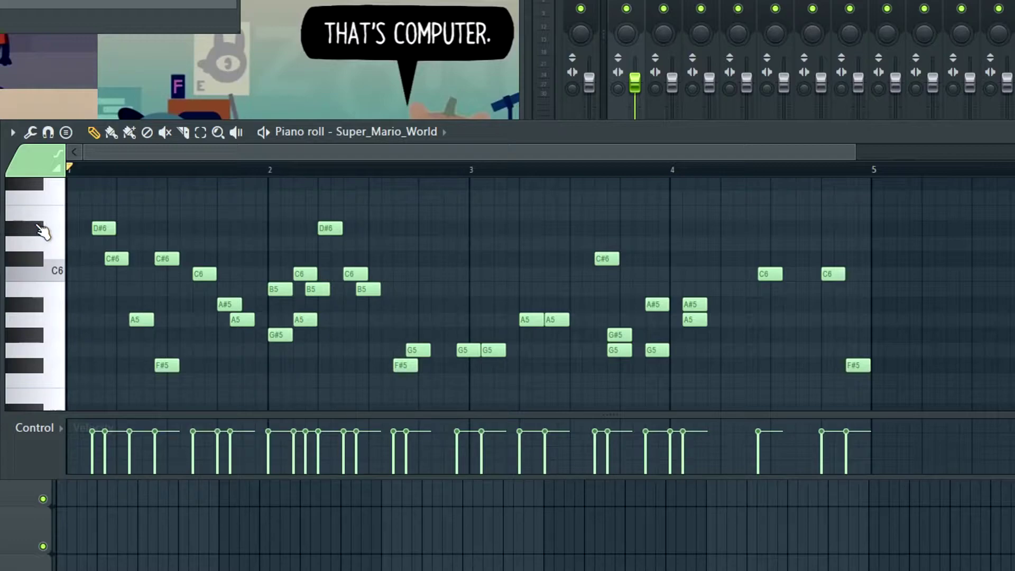
left_click(52, 274)
key("space")
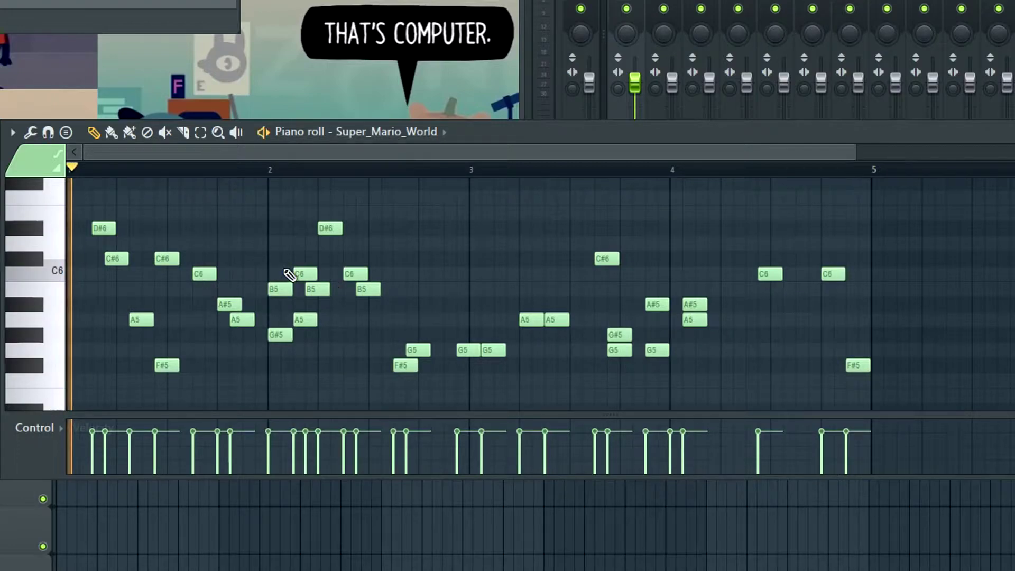
right_click(166, 259)
key("space")
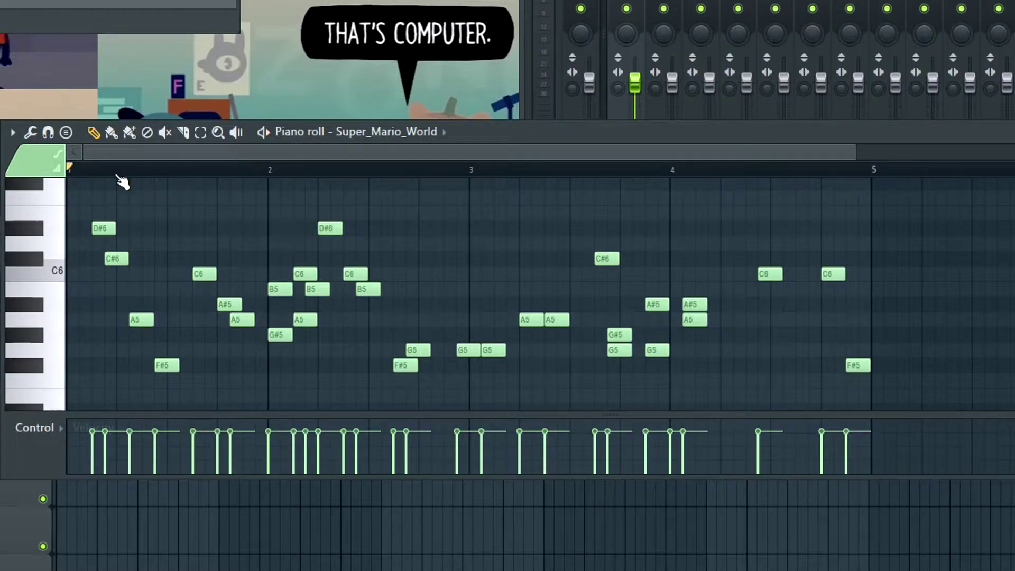
Step: Raise the A5 note before the F#5 in bar 1 to A#5 and audition the melody against played notes
left_click_drag(141, 320, 143, 304)
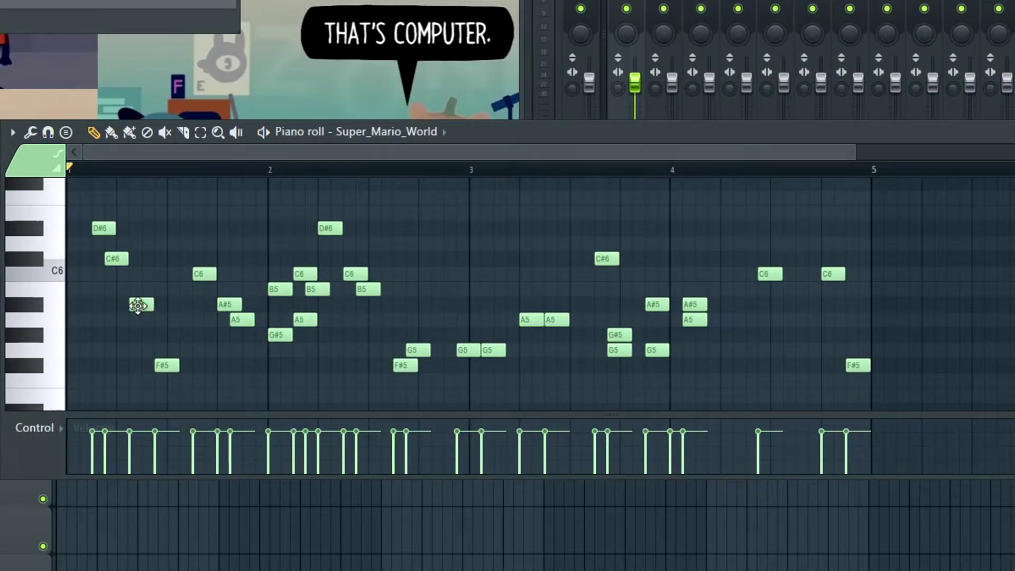
key("space")
key("space")
key("3")
key("2")
key("j")
key("g")
Step: Move the opening D#6 note to the end of bar 4 and shift all others except bar 4's last C6 three steps earlier
left_click(117, 258)
left_click_drag(102, 228, 858, 228)
left_click_drag(92, 192, 788, 412)
scroll(748, 367, "down", 2)
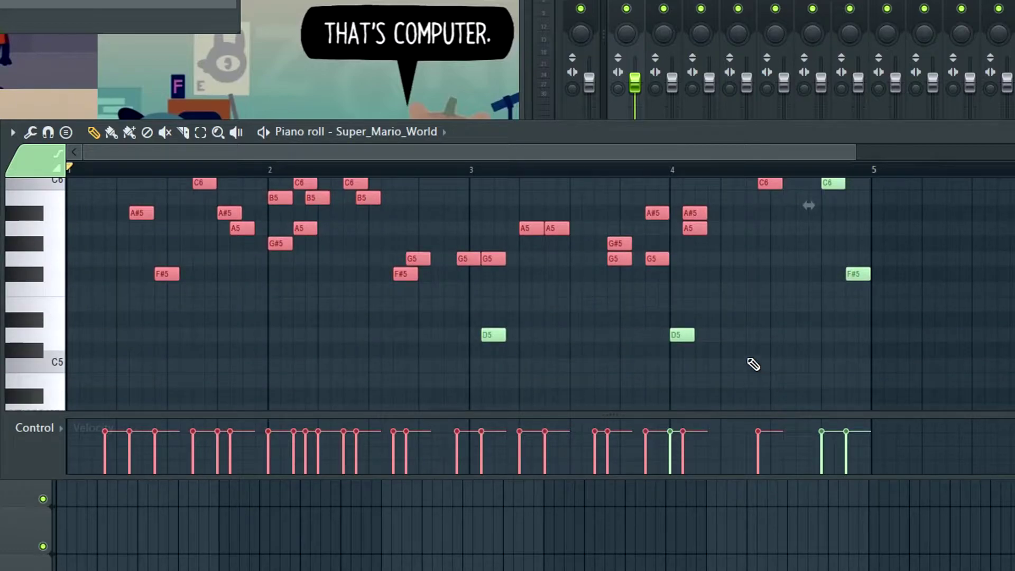
left_click_drag(774, 375, 439, 281)
left_click_drag(796, 330, 880, 267)
scroll(264, 264, "up", 1)
scroll(268, 269, "up", 5)
left_click_drag(102, 311, 64, 311)
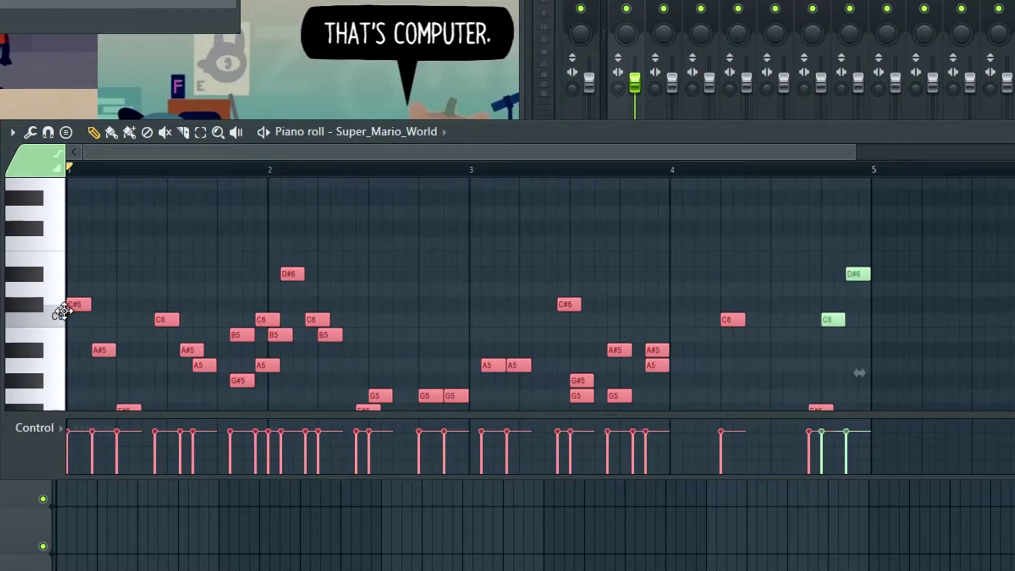
left_click(183, 226)
Step: Place the playhead on the pattern's last note and play back the rearranged melody
left_click(848, 173)
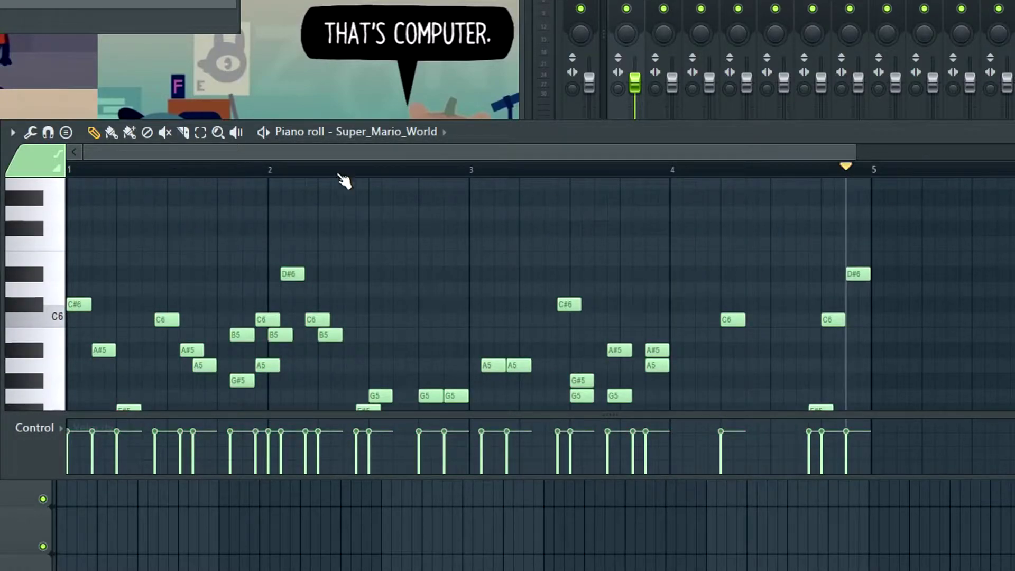
key("space")
key("space")
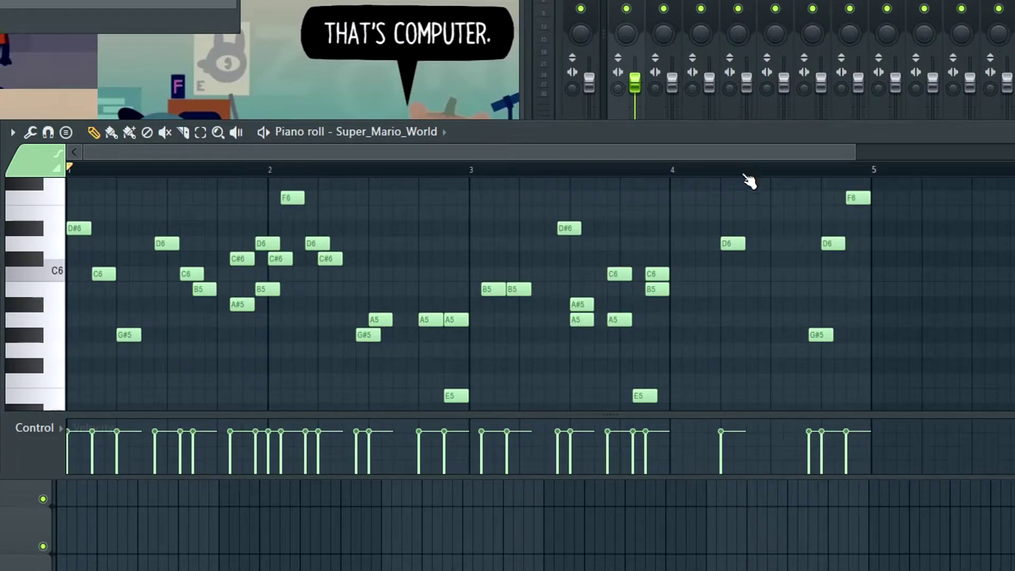
Step: Transpose all notes in the pattern down five semitones
key("ctrl+a")
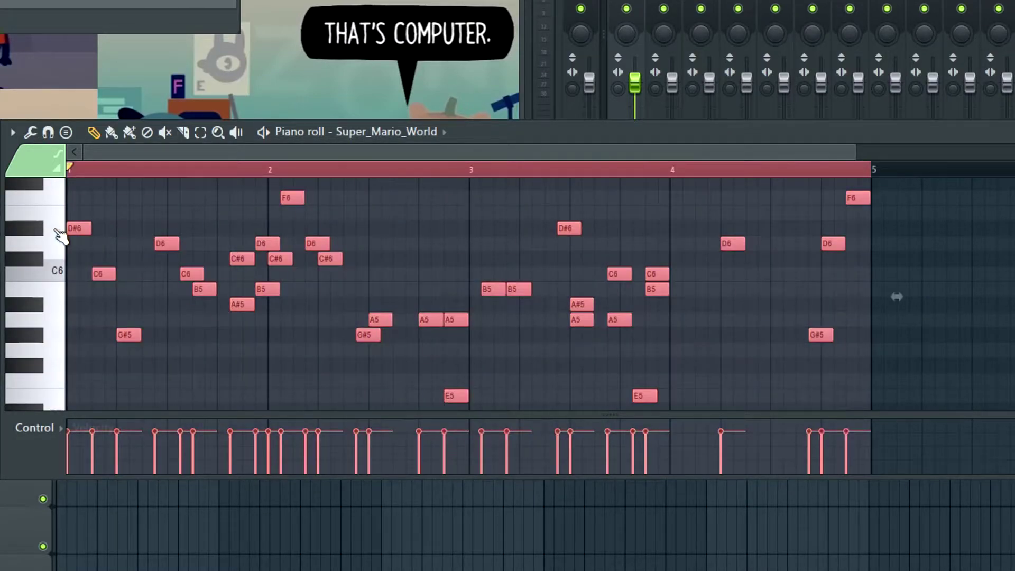
key("shift+Down")
key("shift+Down")
key("shift+Down")
key("shift+Down")
key("shift+Down")
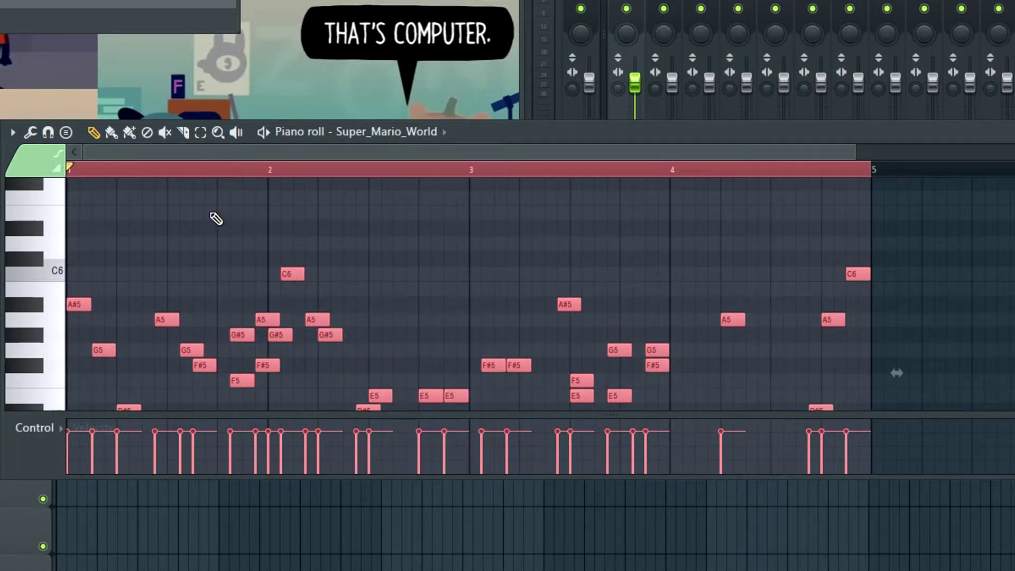
Step: Raise the selected notes five semitones, play them for comparison and lower them five semitones again
key("shift+Up")
key("shift+Up")
key("shift+Up")
key("shift+Up")
key("shift+Up")
key("space")
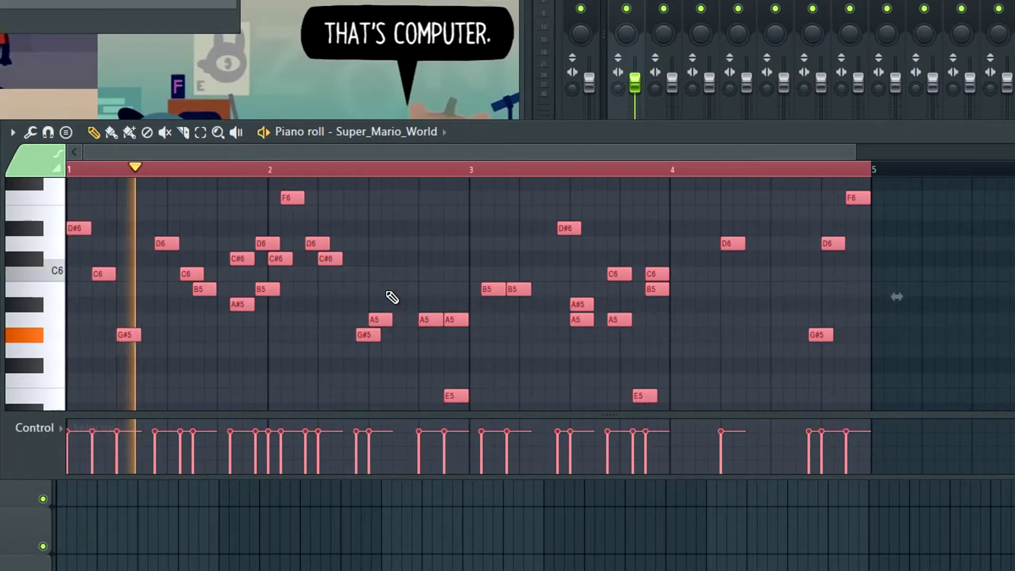
key("space")
key("shift+Down")
key("shift+Down")
key("shift+Down")
key("shift+Down")
key("shift+Down")
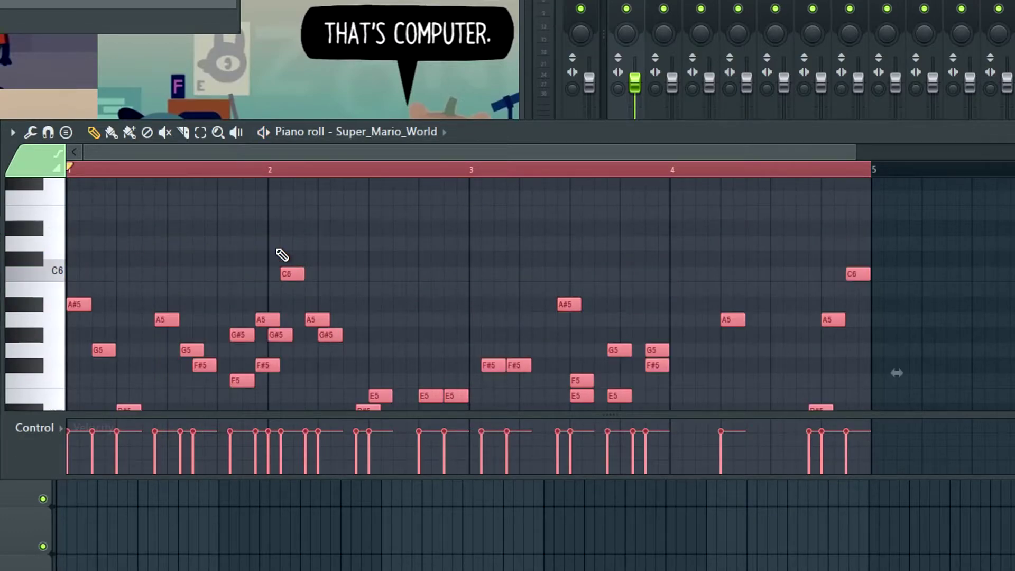
Step: Play the lowered pattern and audition piano notes across the surrounding octaves
scroll(170, 294, "down", 3)
key("space")
key("space")
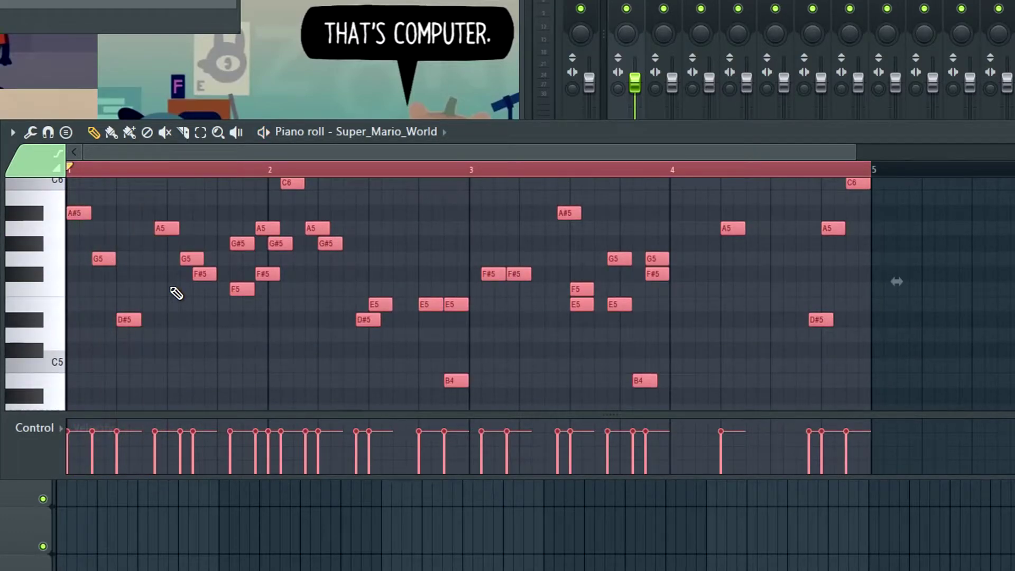
scroll(200, 335, "down", 2)
scroll(218, 317, "up", 3)
scroll(215, 317, "down", 2)
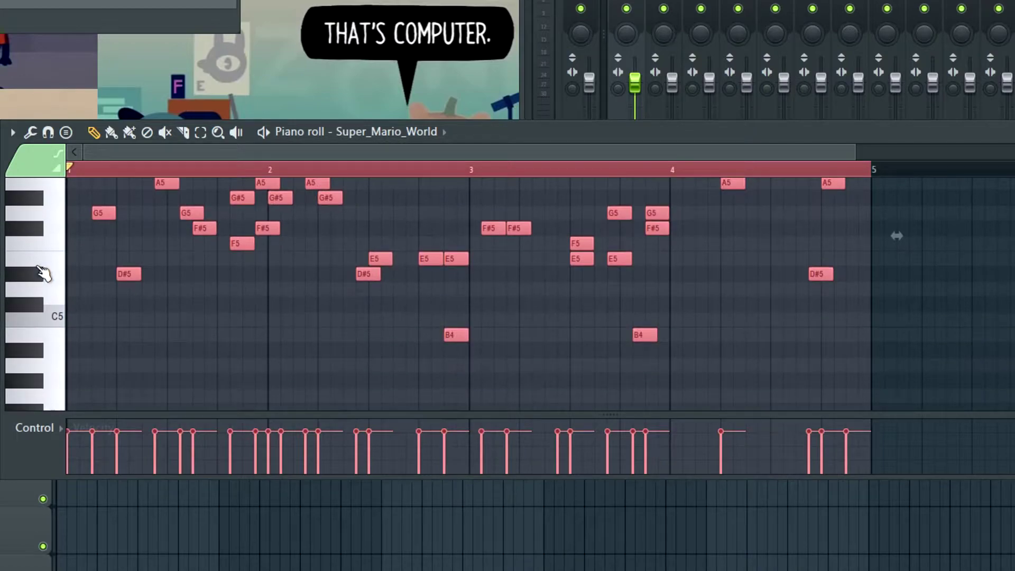
left_click(46, 309)
scroll(58, 301, "up", 3)
scroll(57, 292, "down", 2)
scroll(57, 288, "up", 5)
left_click(55, 234)
scroll(76, 254, "down", 6)
scroll(57, 233, "up", 6)
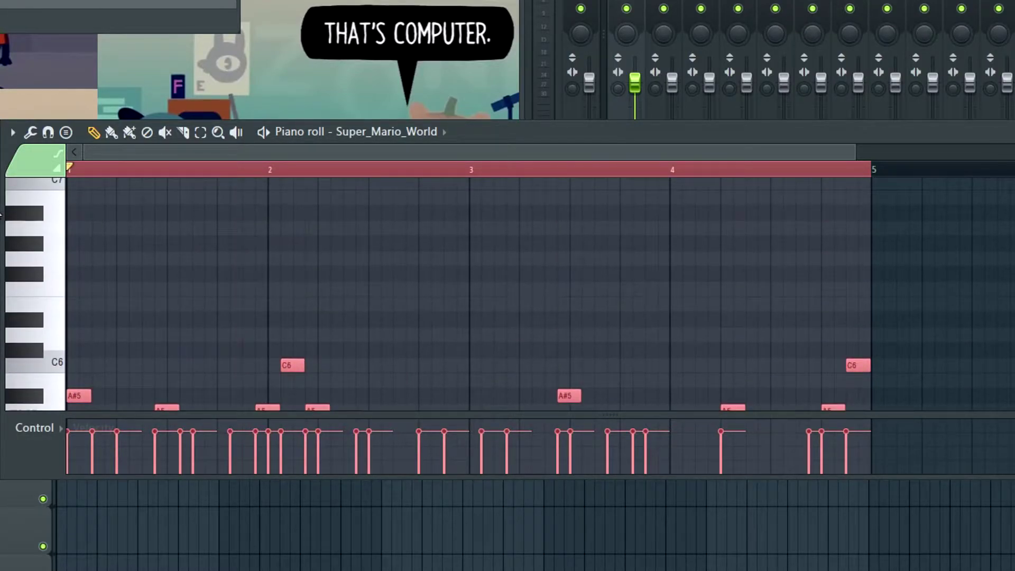
left_click(61, 229)
scroll(508, 309, "down", 6)
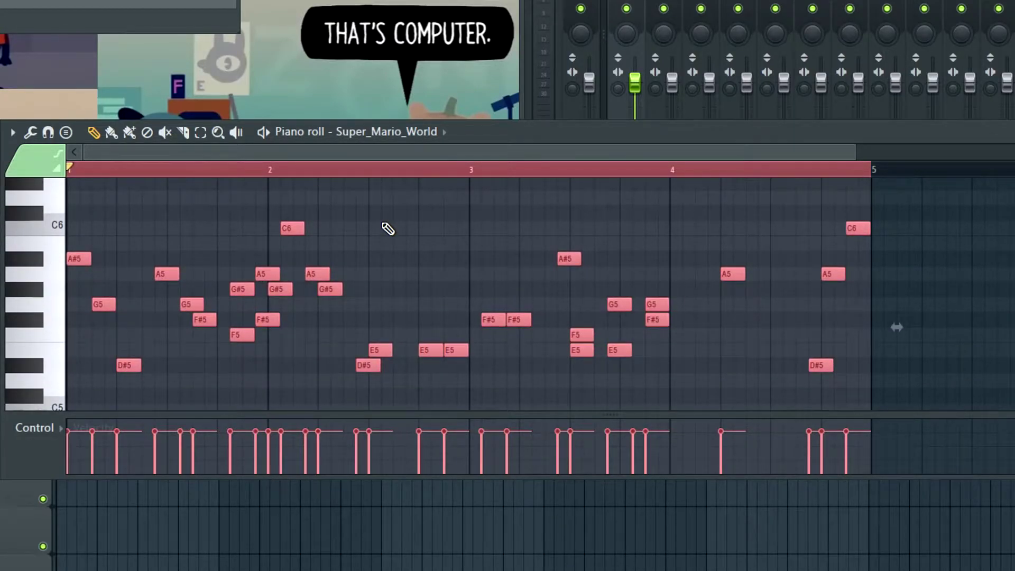
Step: Deselect all notes and play the pattern from the start
key("ctrl+d")
key("space")
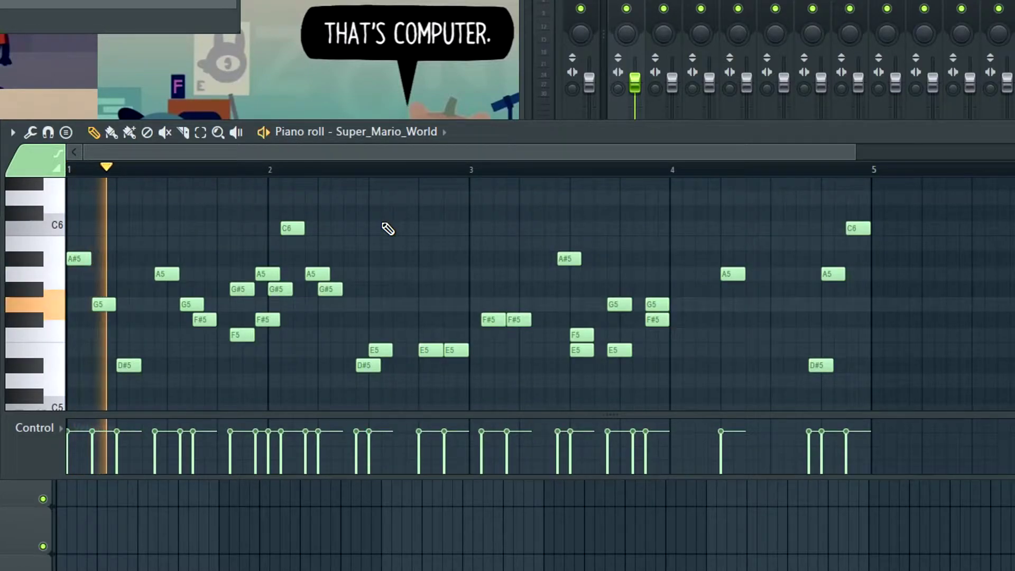
key("space")
key("space")
key("space")
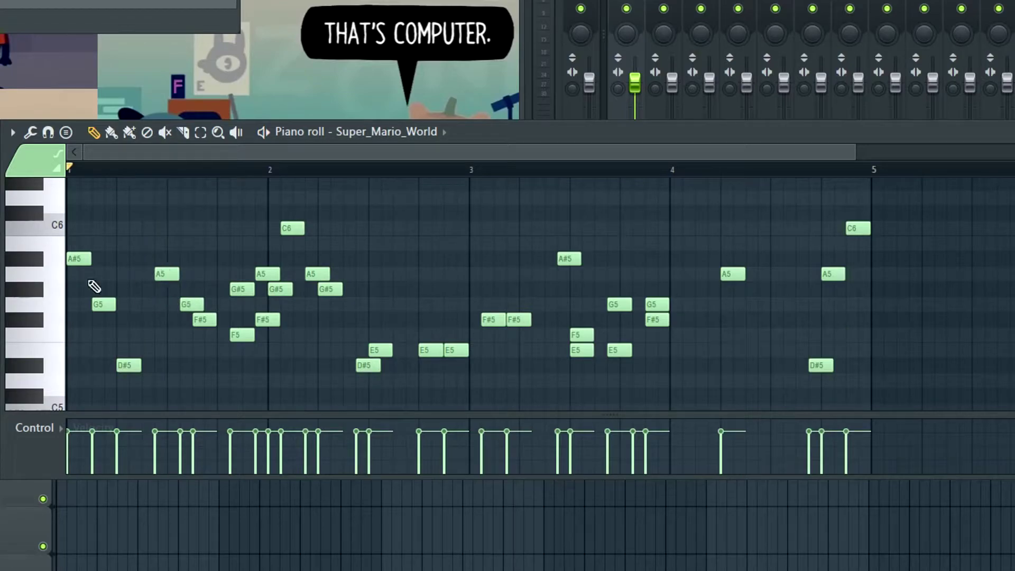
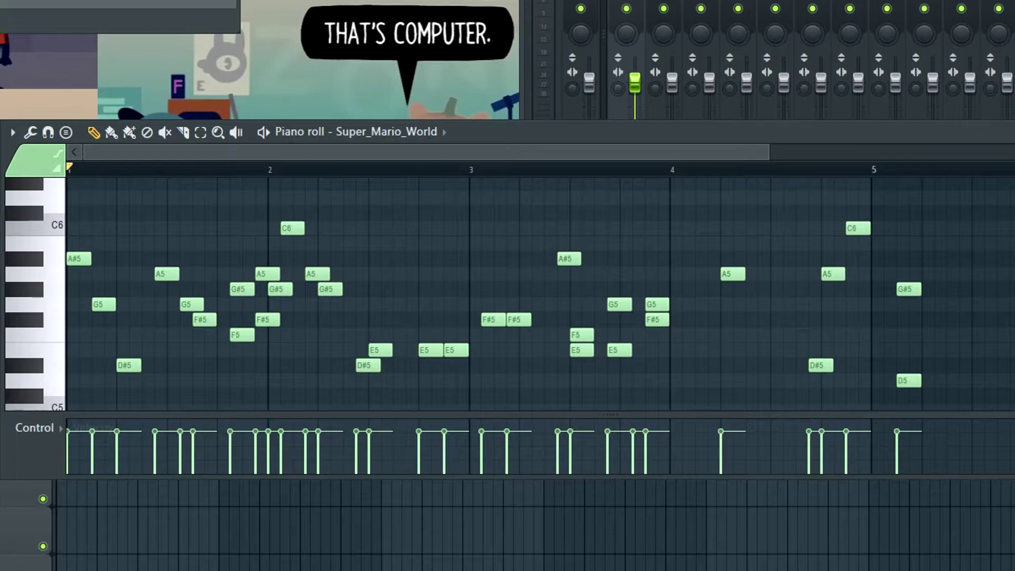
Step: Try adding a C6 note late in bar 2 and an A#5 note early in bar 3
scroll(245, 295, "up", 2)
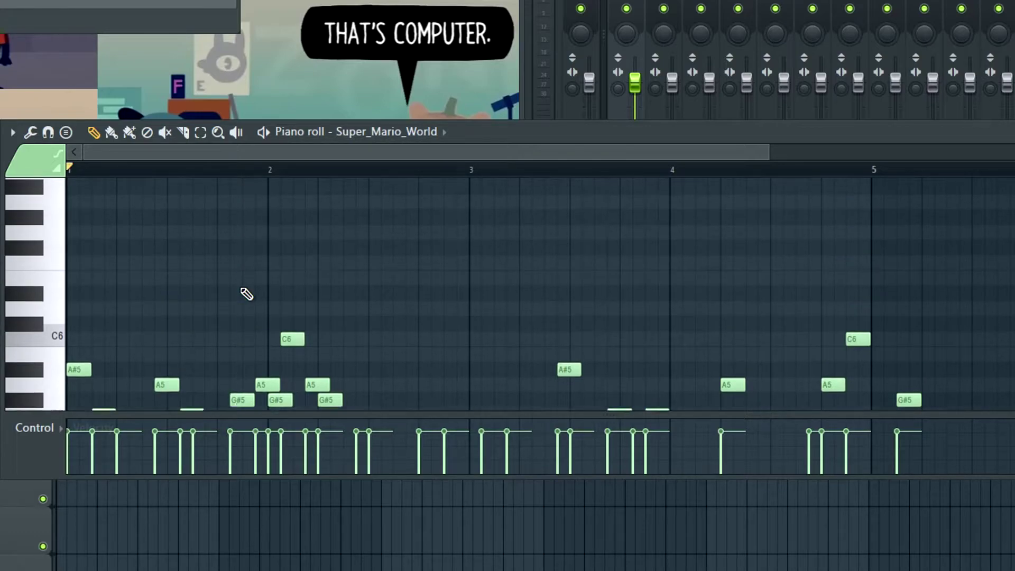
scroll(245, 294, "down", 5)
scroll(254, 306, "up", 3)
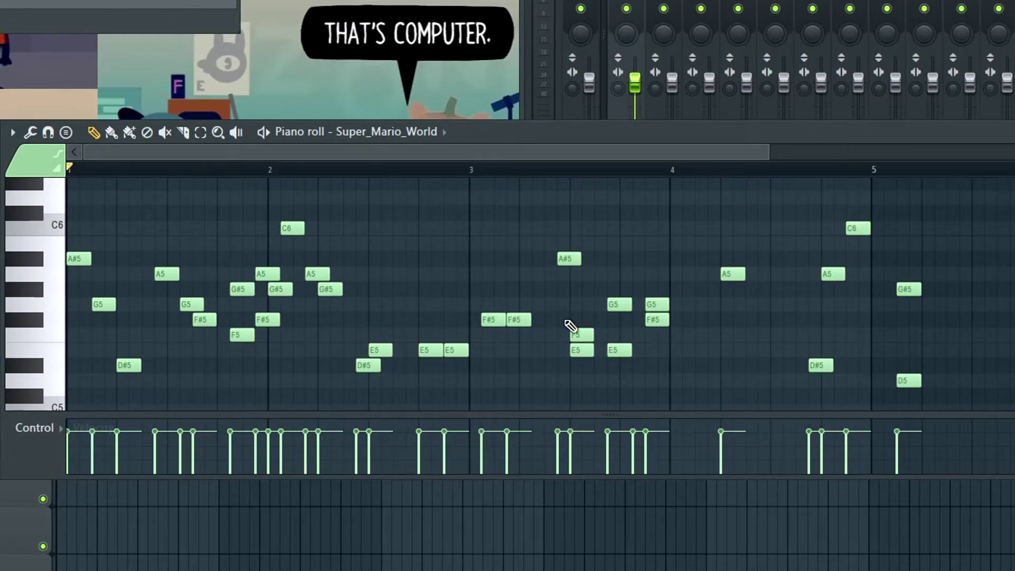
left_click(439, 228)
left_click(511, 259)
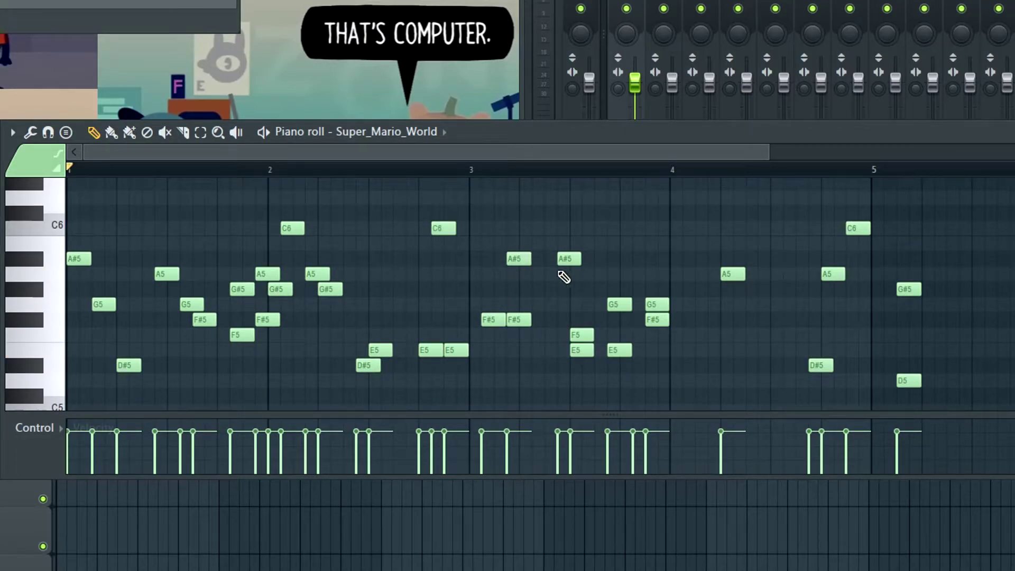
right_click(524, 259)
right_click(437, 229)
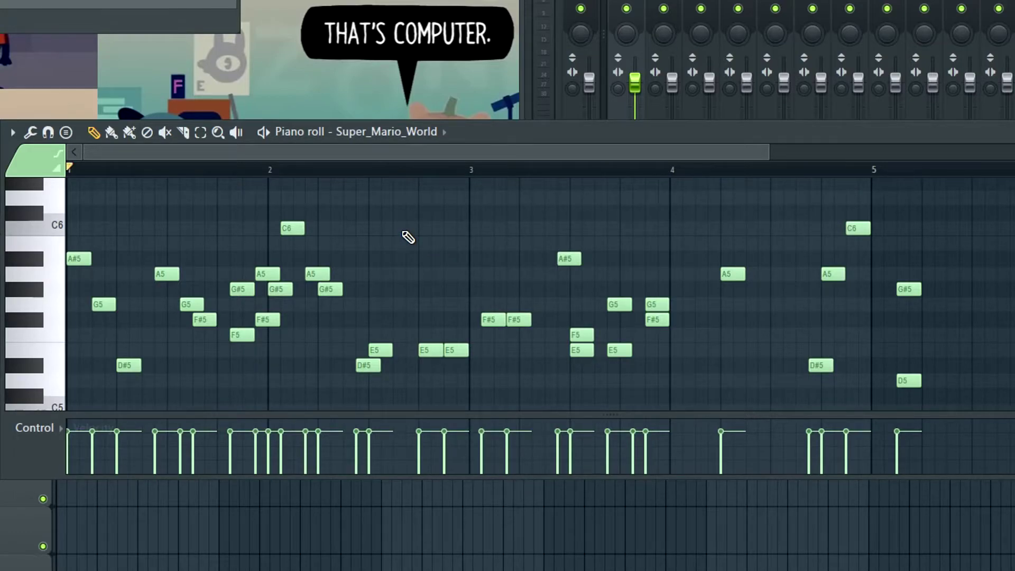
Step: Play the pattern and transpose all of its notes down two semitones
key("space")
key("space")
key("ctrl+a")
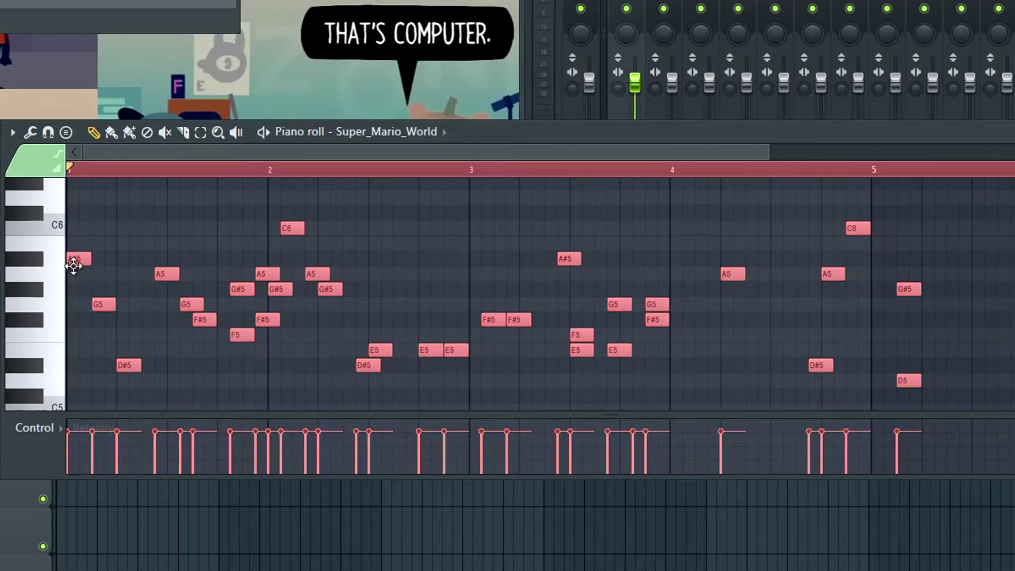
left_click_drag(71, 263, 44, 297)
left_click(249, 263)
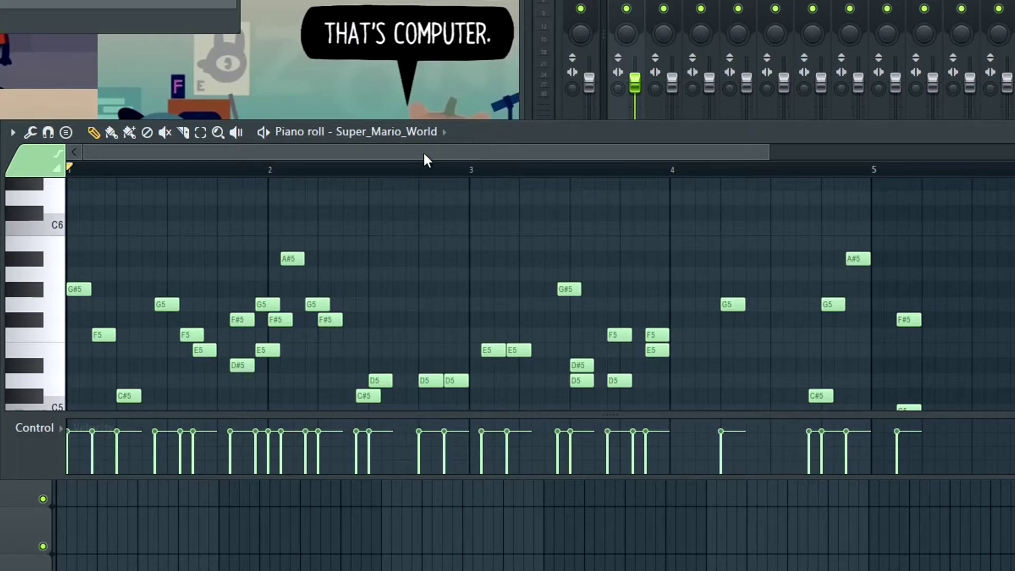
Step: Play the pattern and replace the C#5 and D5 notes in the middle of bar 2 with B4 and F#5
key("space")
left_click_drag(310, 158, 334, 158)
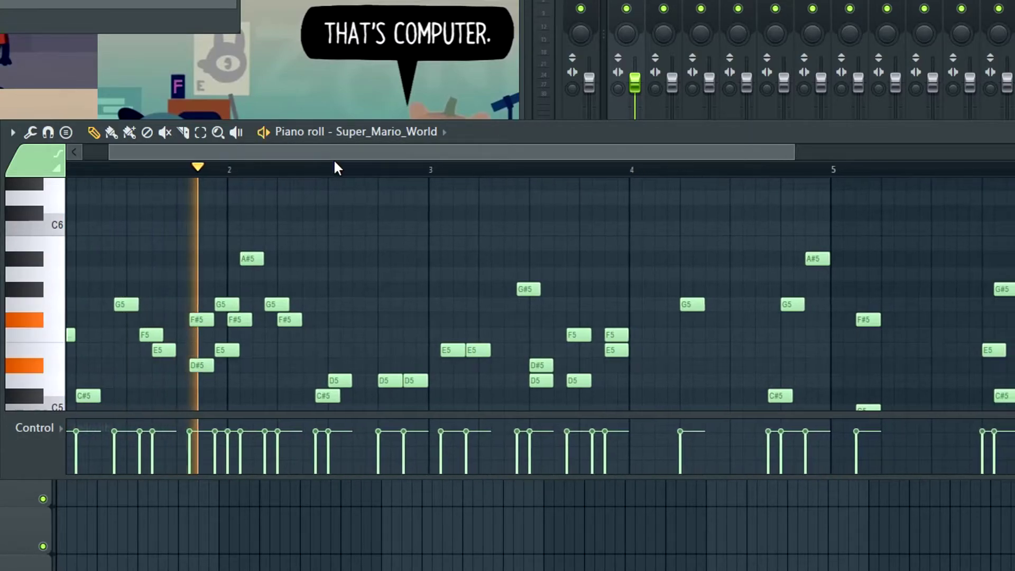
scroll(380, 273, "down", 3)
key("space")
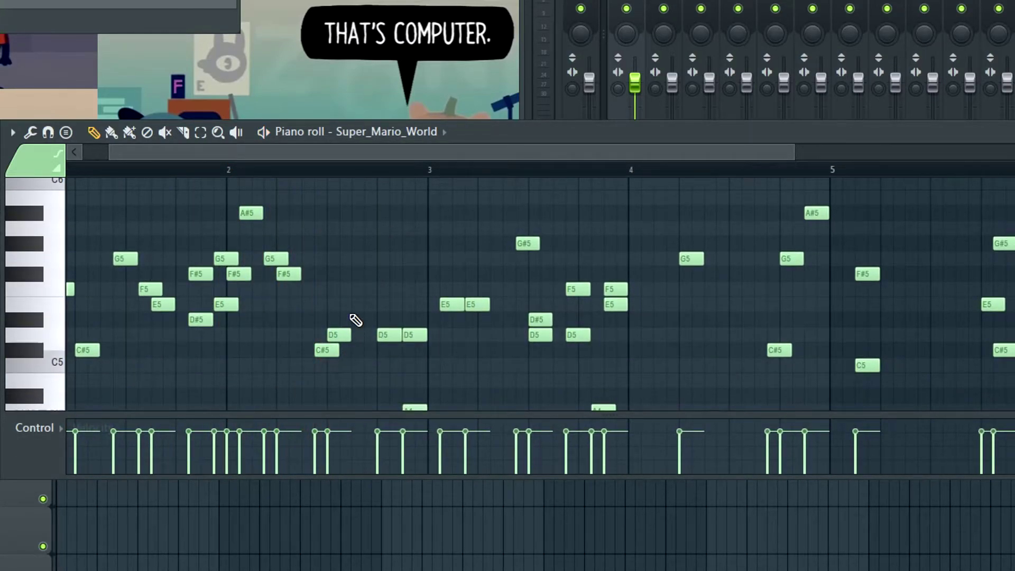
right_click(345, 334)
right_click(317, 352)
mouse_move(328, 352)
left_mouse_down()
mouse_move(325, 375)
mouse_move(302, 380)
left_mouse_up()
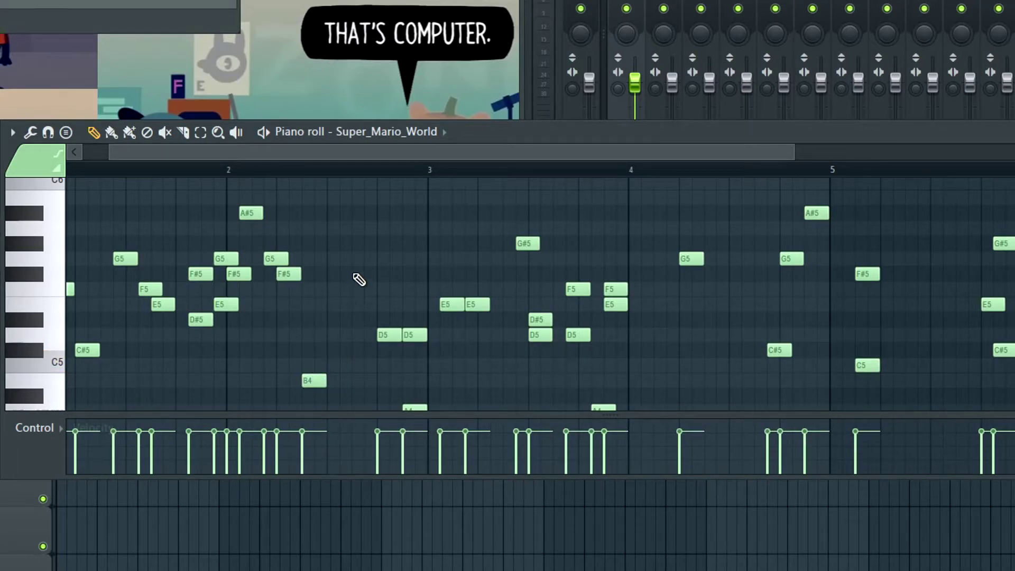
left_click(330, 274)
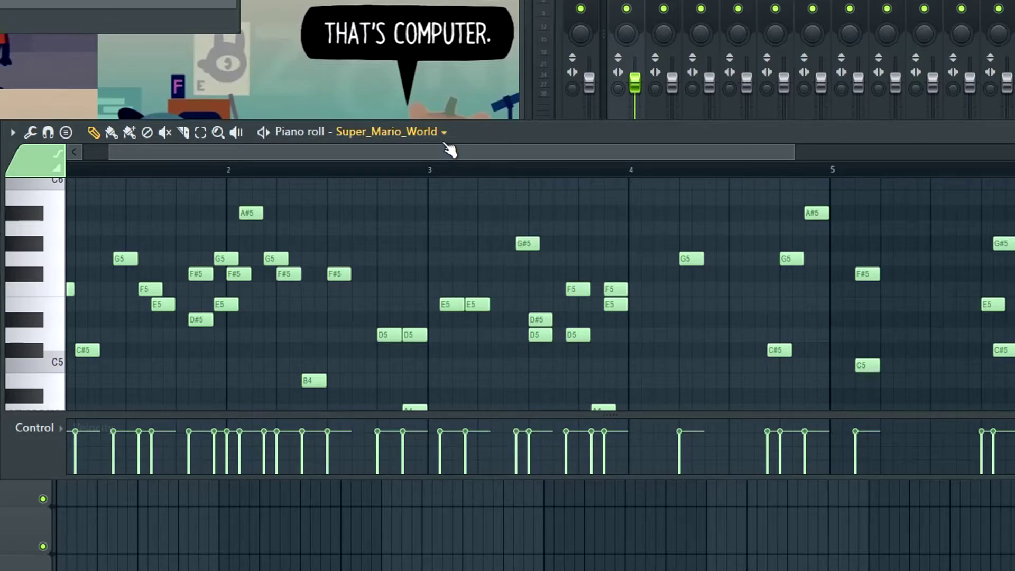
Step: Move the F#5 after the B4 in bar 2 one step earlier and shorten both notes to one step
left_click_drag(444, 148, 184, 143)
scroll(540, 294, "down", 1)
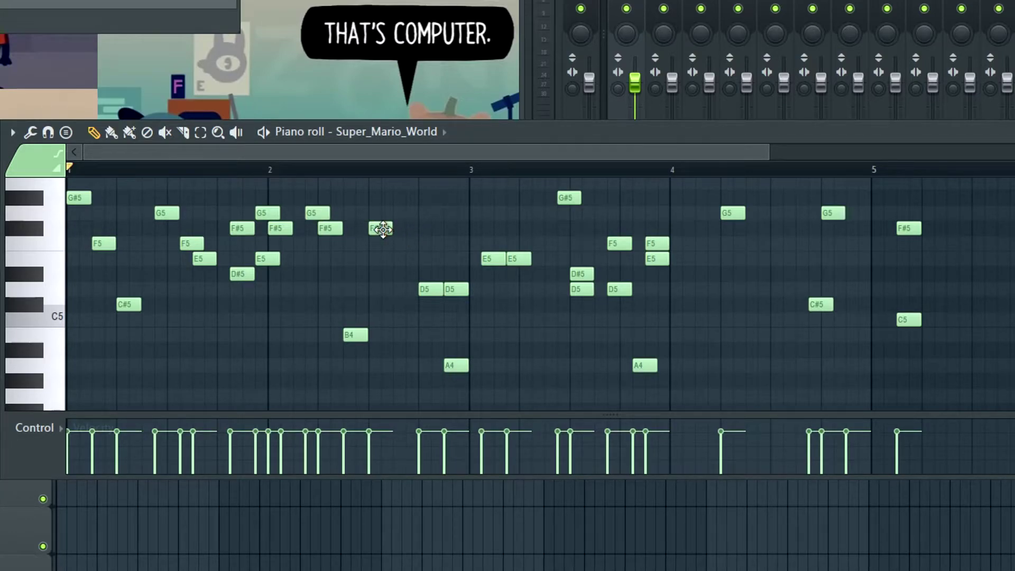
left_click_drag(381, 229, 368, 228)
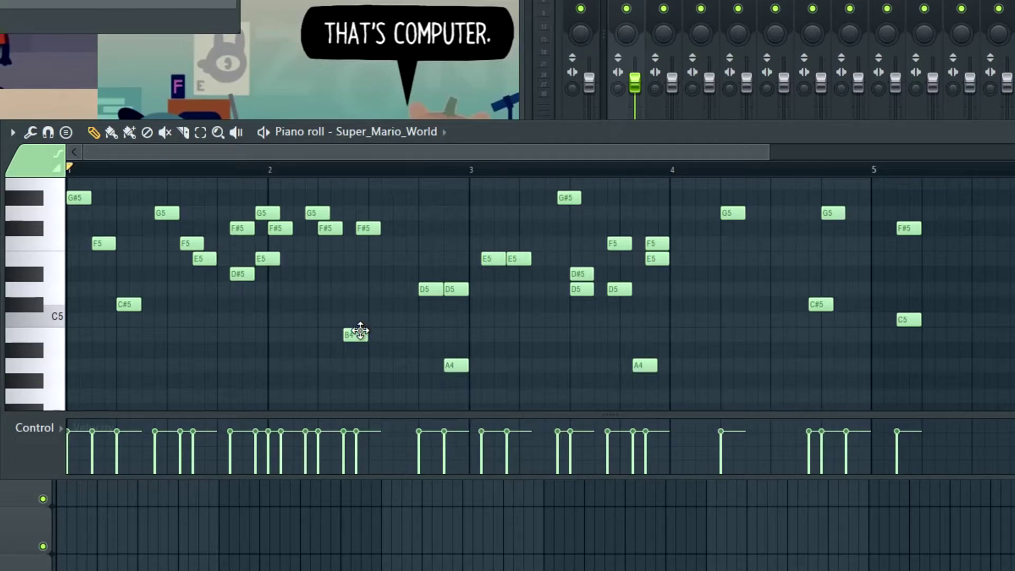
left_click_drag(369, 334, 363, 332)
left_click_drag(380, 229, 373, 234)
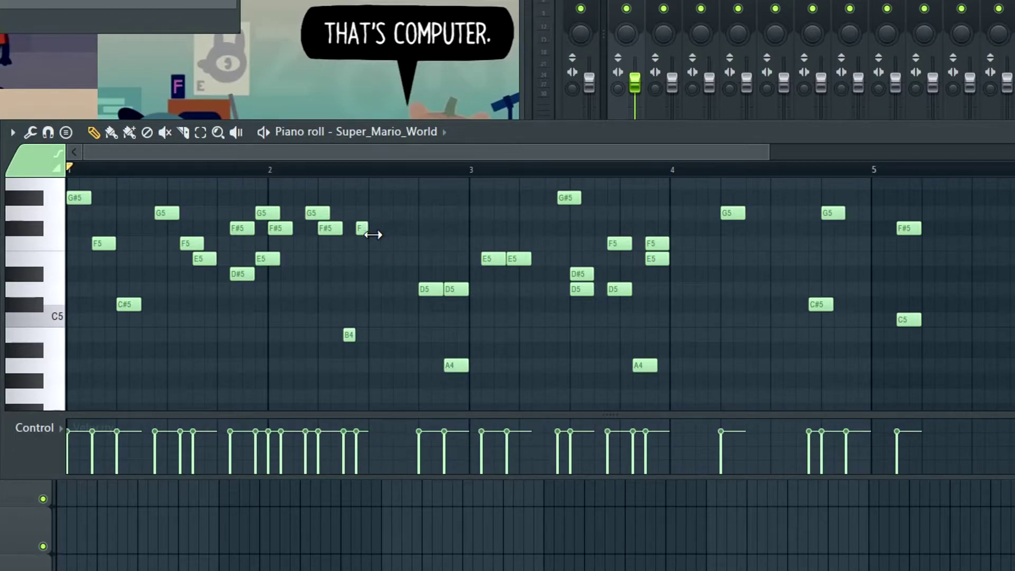
Step: Play the pattern and delete the notes from the first G5 in bar 1 through the F#5 before bar 2's B4, keeping the A#5
key("space")
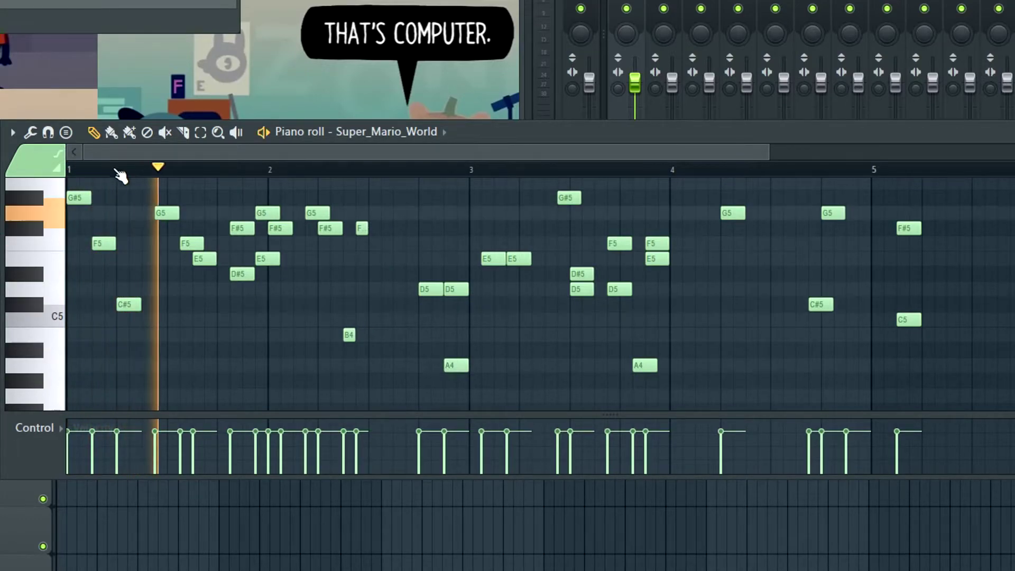
key("space")
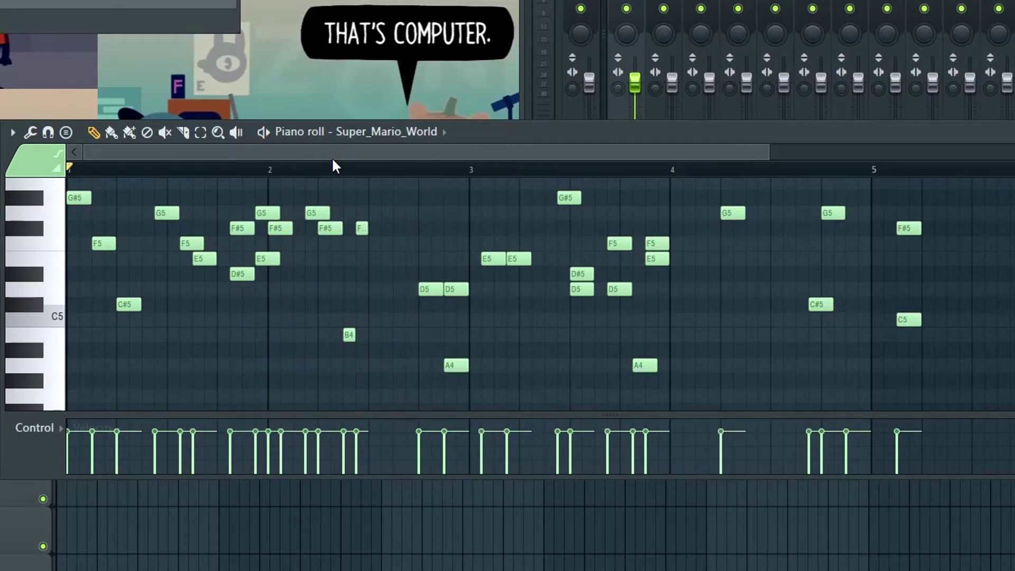
left_click_drag(342, 179, 151, 305)
key("Delete")
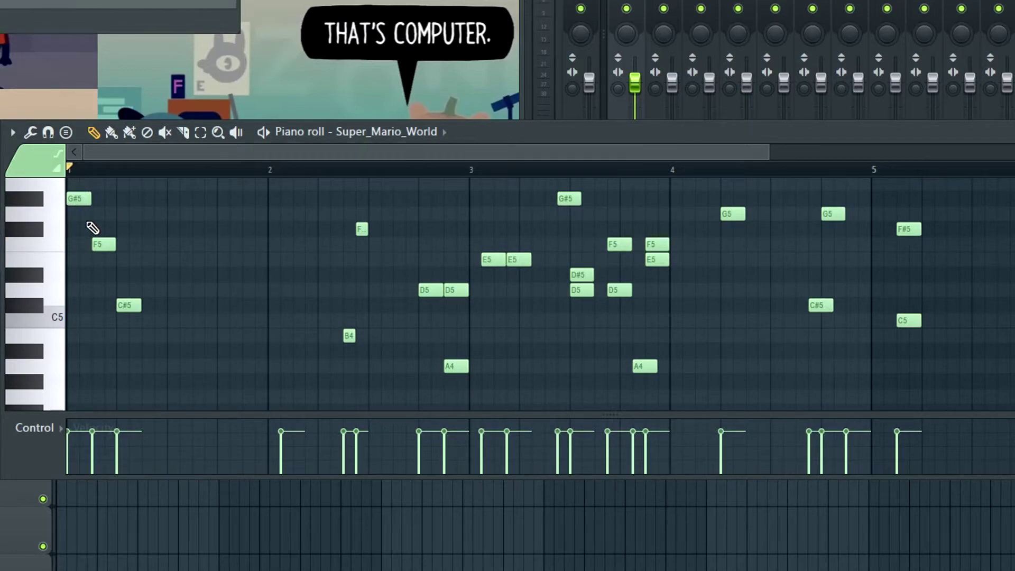
Step: Play the pattern, lengthen the opening G#5 to three steps and trim the start of the following F5 to leave one step
key("space")
left_click_drag(116, 249, 111, 246)
left_click_drag(90, 204, 103, 206)
key("space")
key("space")
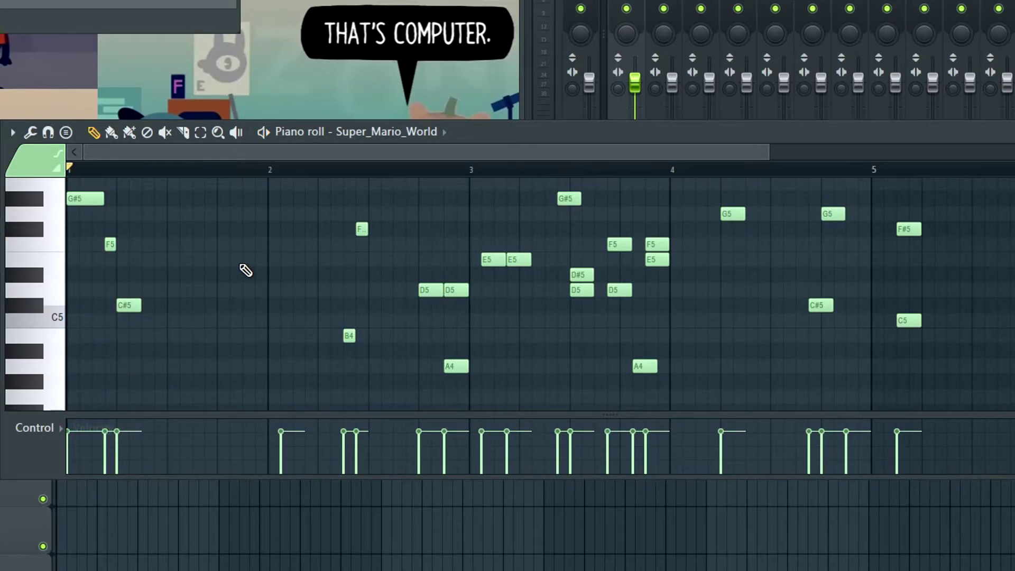
key("space")
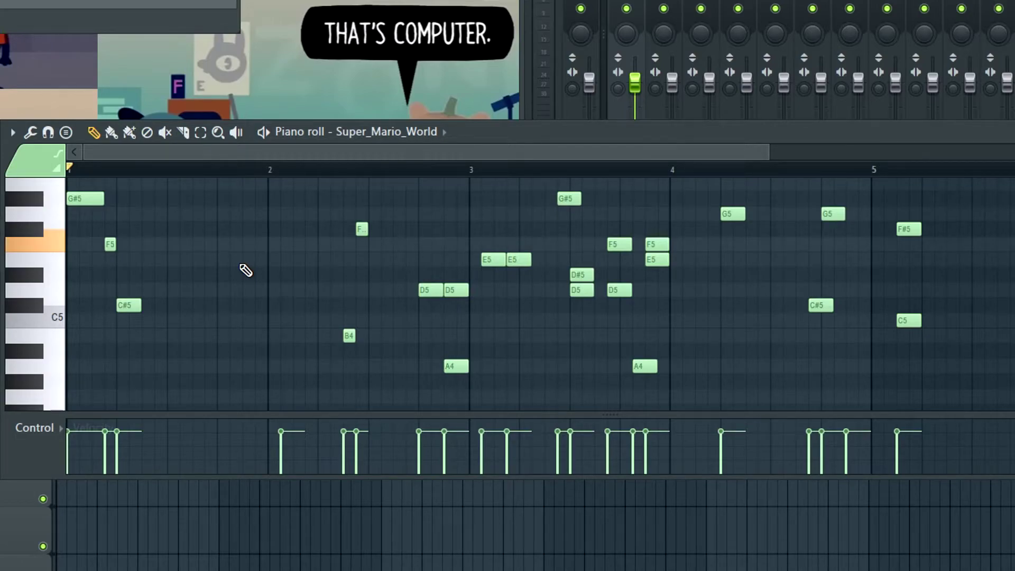
Step: Add a three-step D#5, an F5 and a one-step G#5 after the C#5 in bar 1
left_click(157, 274)
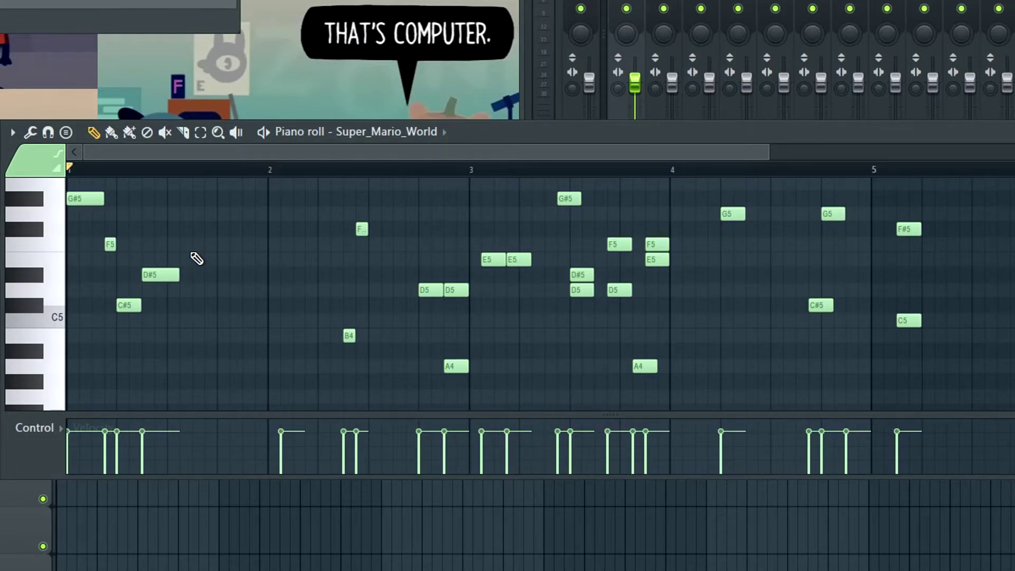
left_click(170, 243)
left_click_drag(192, 244, 179, 242)
left_click(181, 199)
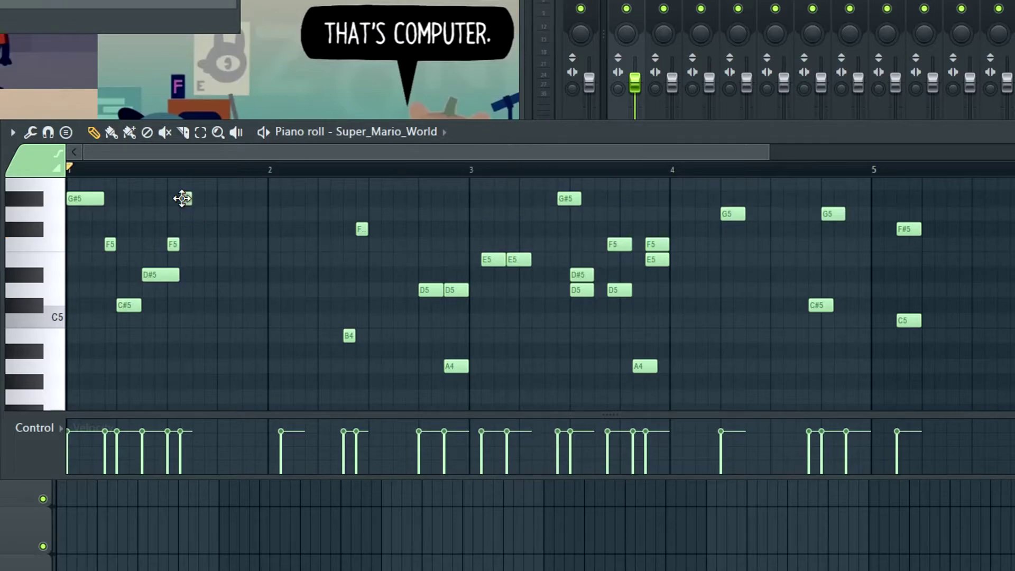
Step: Lengthen bar 1's C#5 to three steps and second F5 to two, and add a two-step A#4 right after the second G#5
left_click(234, 336)
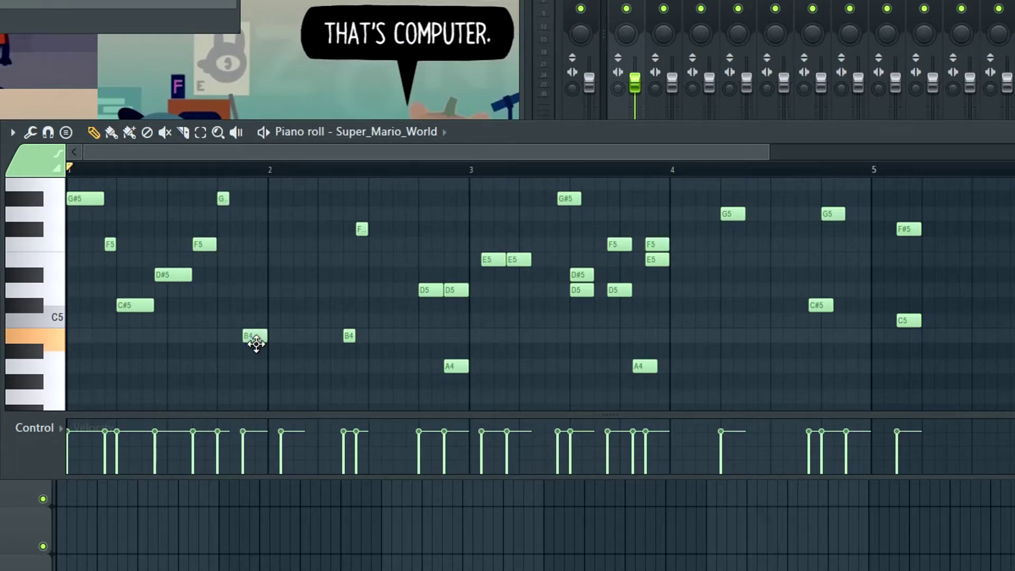
left_click_drag(256, 345, 251, 358)
key("space")
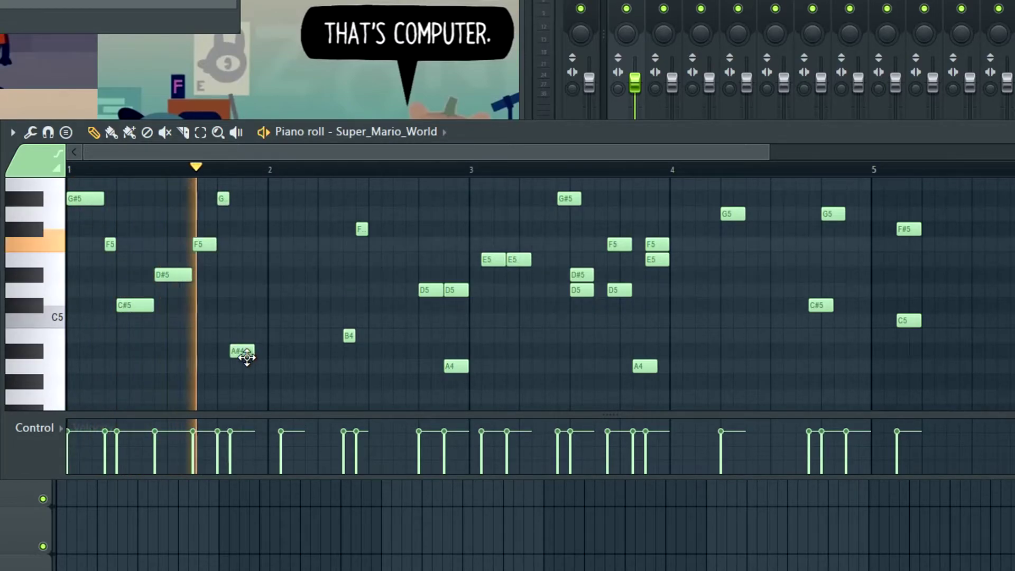
key("space")
Step: Add a one-step C#5 at the end of bar 1 and a two-step C#5 at the start of bar 2, and play the pattern
left_click(265, 308)
mouse_move(264, 308)
left_mouse_down()
mouse_move(253, 313)
mouse_move(268, 307)
left_mouse_up()
left_click(272, 307)
key("space")
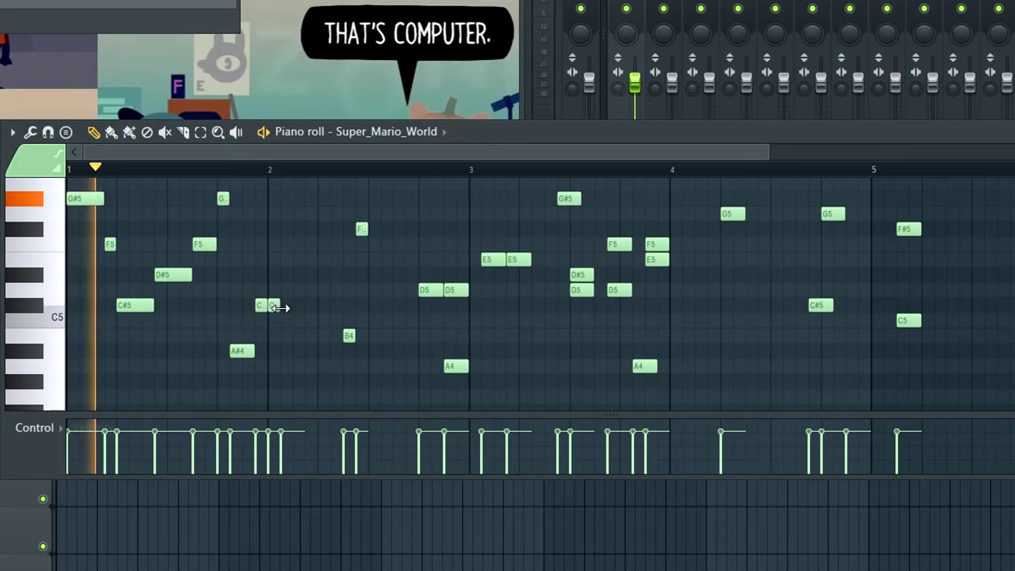
key("space")
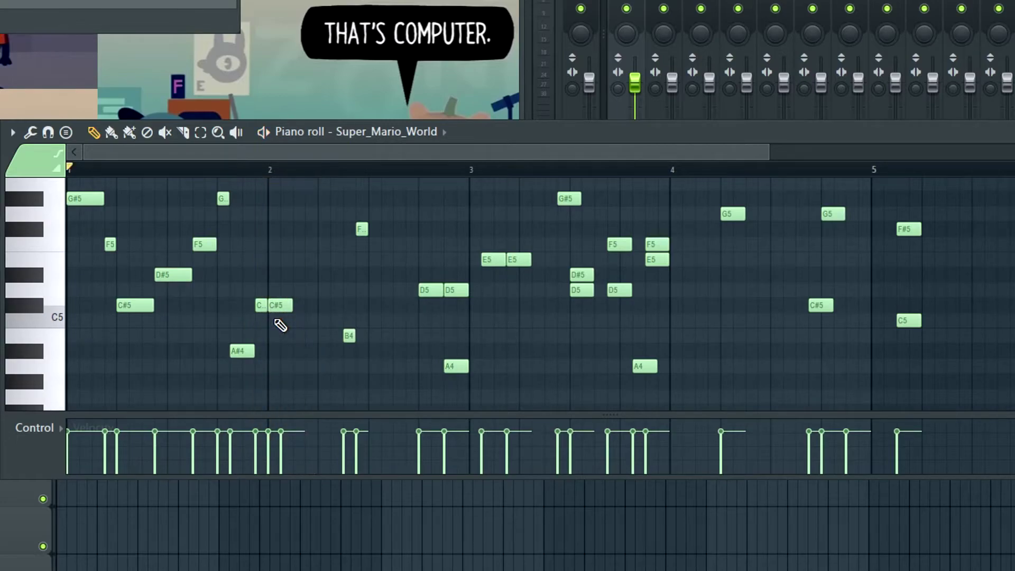
Step: Delete the A#5 near the start of bar 2
scroll(286, 328, "up", 2)
scroll(285, 328, "up", 1)
right_click(292, 305)
Step: Try to compress all the notes horizontally to about half their length
scroll(310, 329, "down", 3)
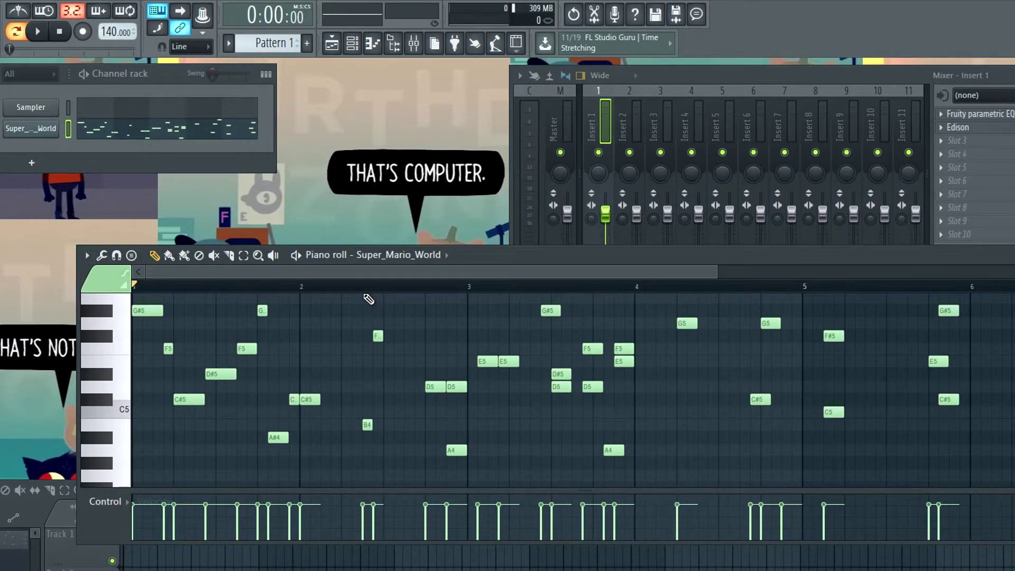
scroll(581, 370, "right", 3)
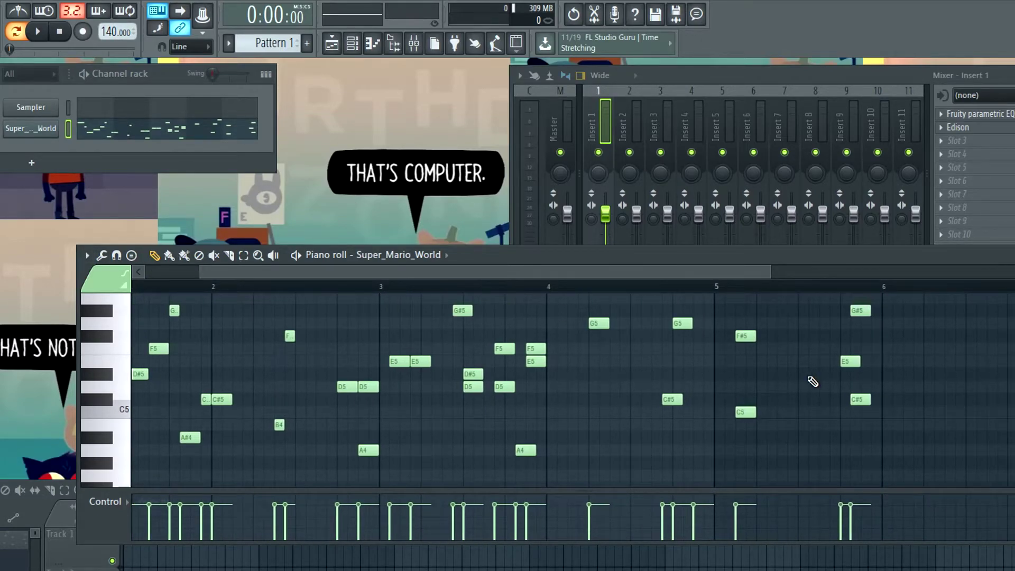
key("ctrl+a")
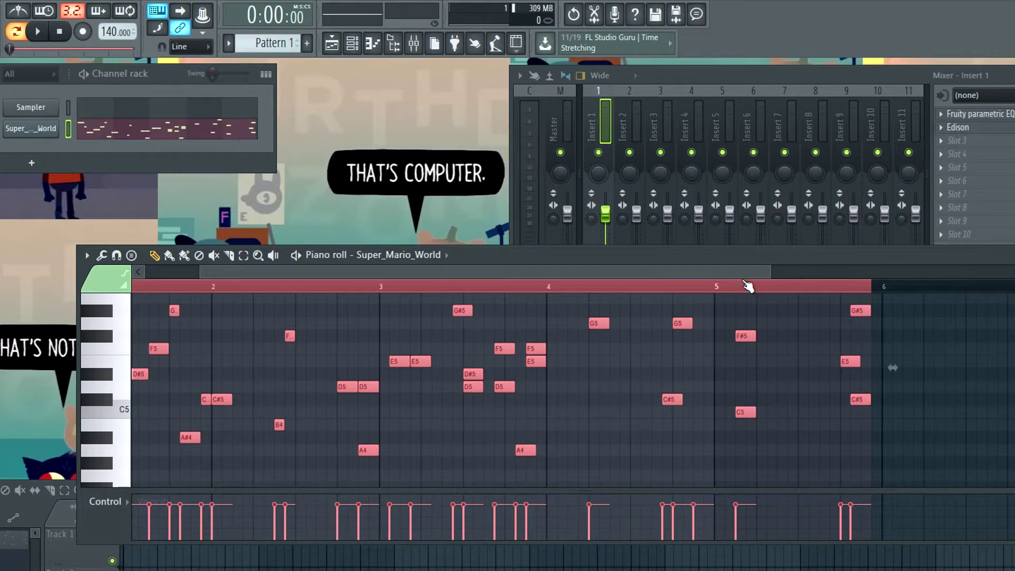
scroll(749, 286, "left", 3)
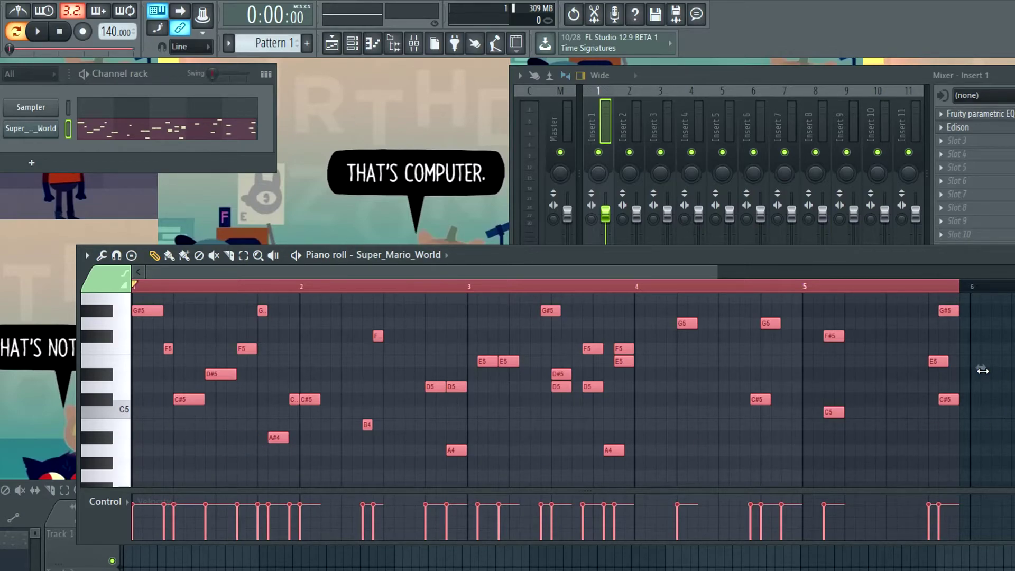
left_click_drag(981, 370, 862, 375)
left_click_drag(781, 380, 631, 382)
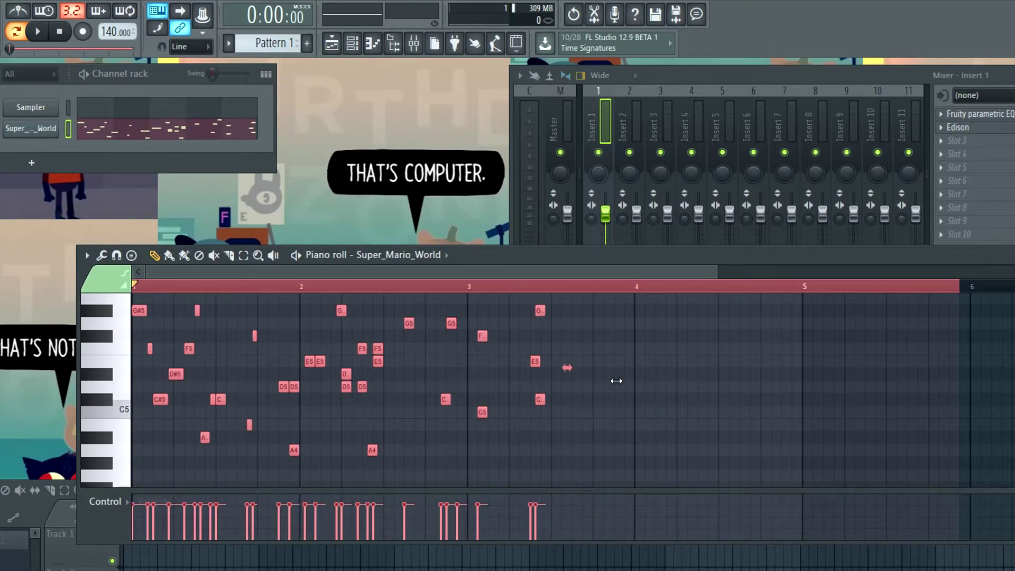
key("ctrl+z")
key("ctrl+z")
key("ctrl+z")
Step: Try compressing all the notes to about three quarters of their length and undo the compression
left_click(254, 334)
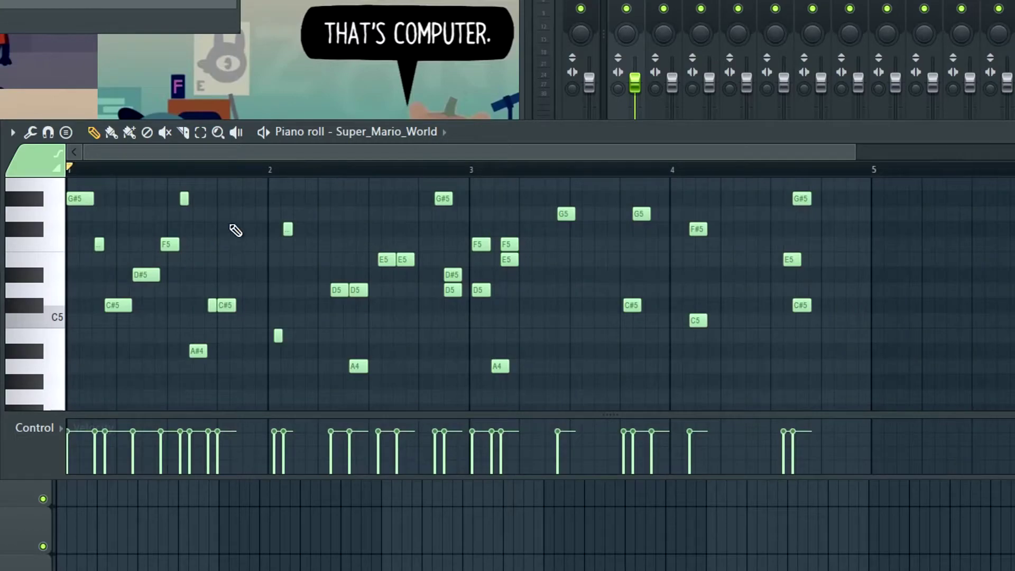
scroll(132, 254, "up", 3)
scroll(91, 229, "up", 2)
left_click_drag(194, 153, 179, 153)
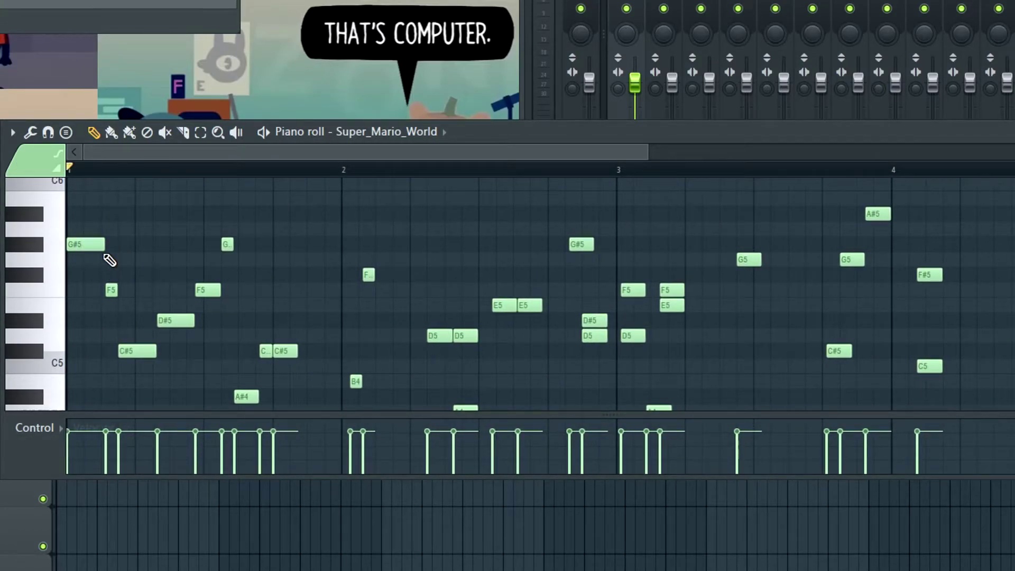
scroll(106, 260, "up", 5)
scroll(243, 250, "down", 6)
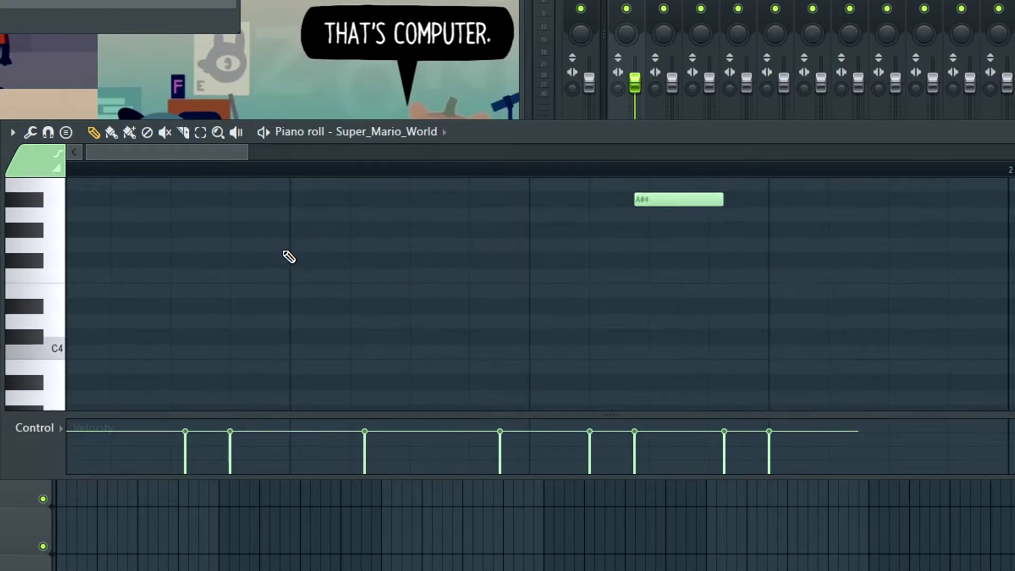
key("ctrl+a")
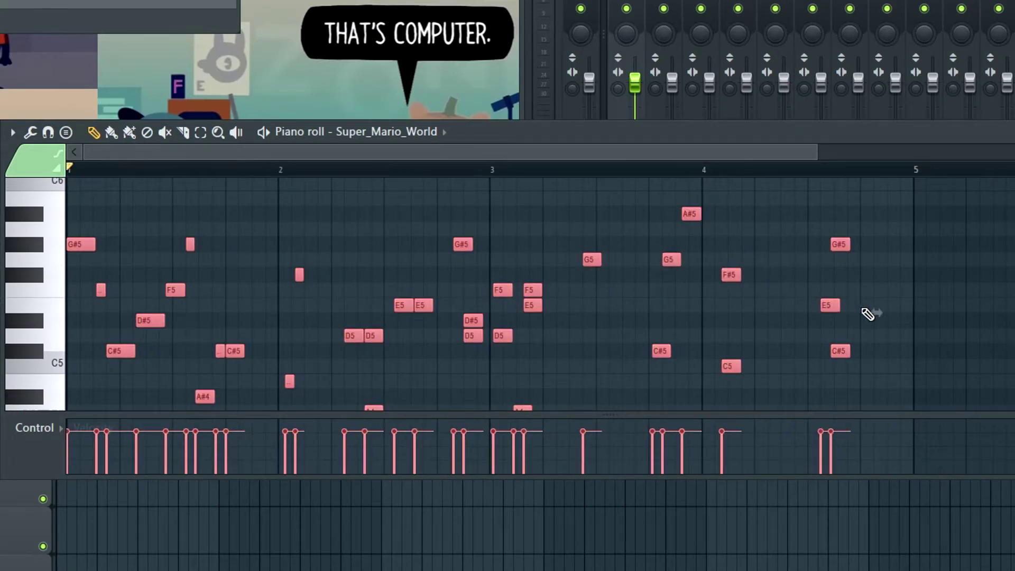
key("ctrl+z")
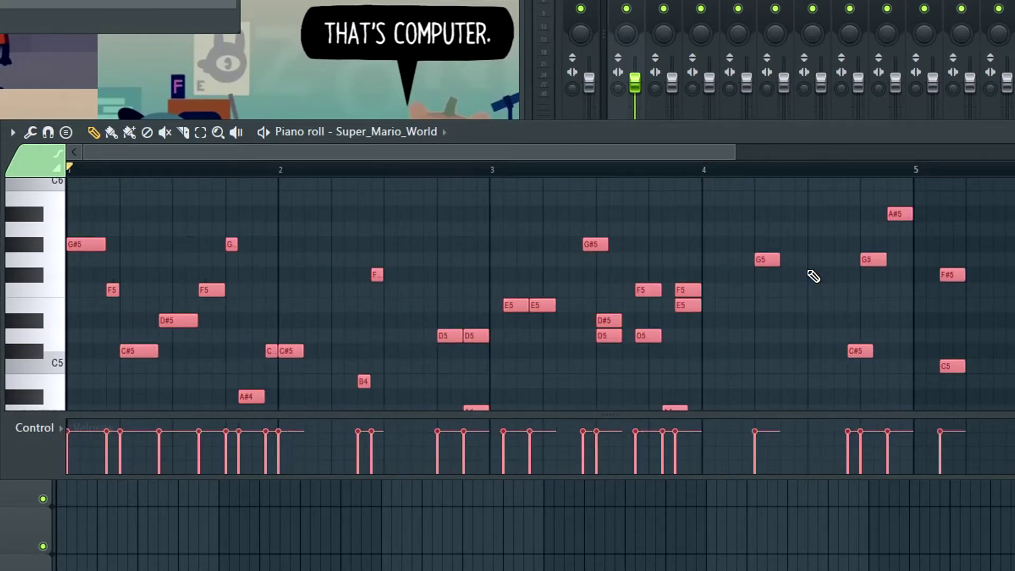
Step: Compress all the pattern's notes to half their length and lower the tempo to about 100
scroll(124, 284, "up", 3)
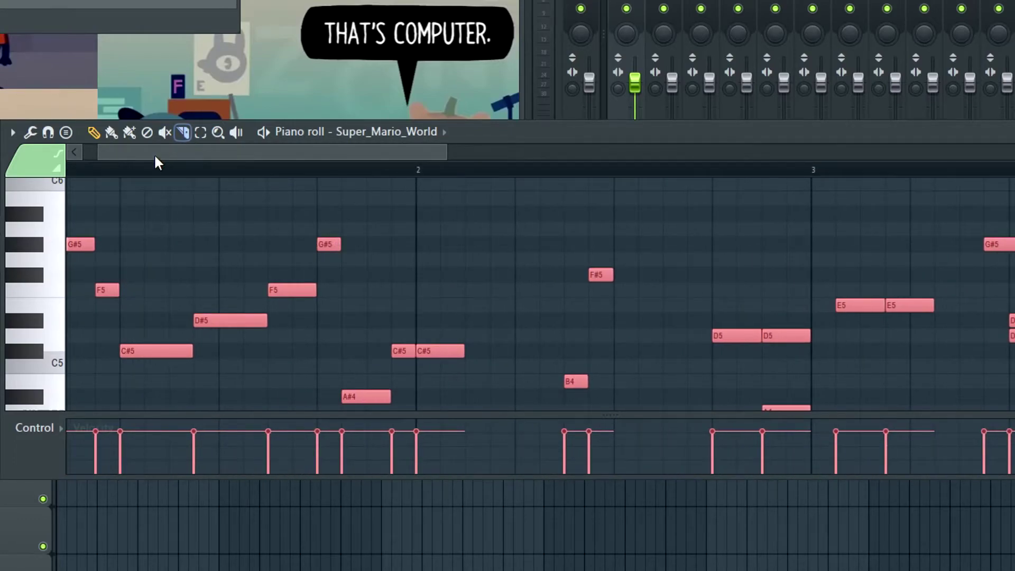
left_click_drag(155, 156, 138, 156)
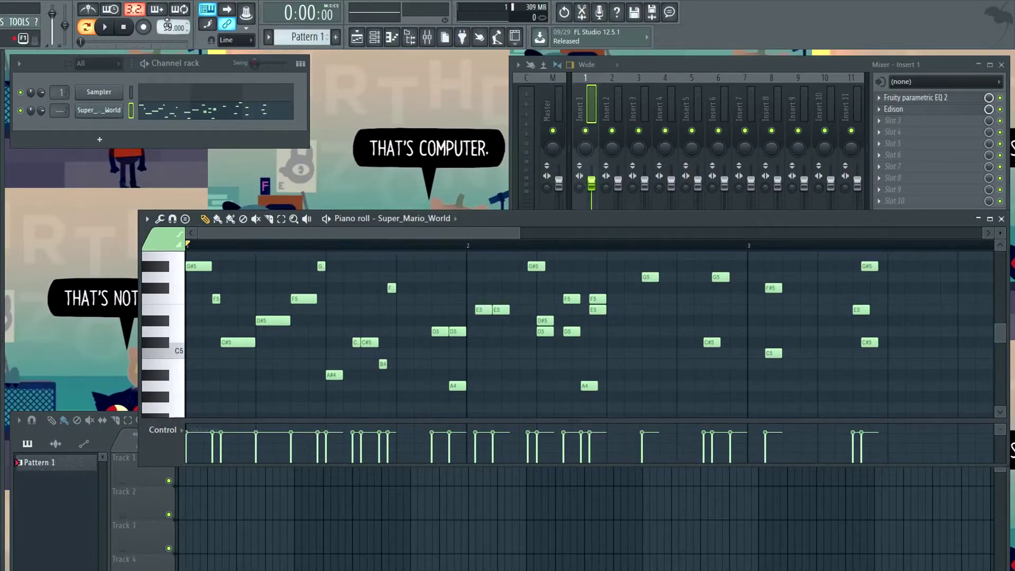
Step: Move the notes from the B4 onward to just before bar 3 and play the pattern
scroll(167, 25, "up", 1)
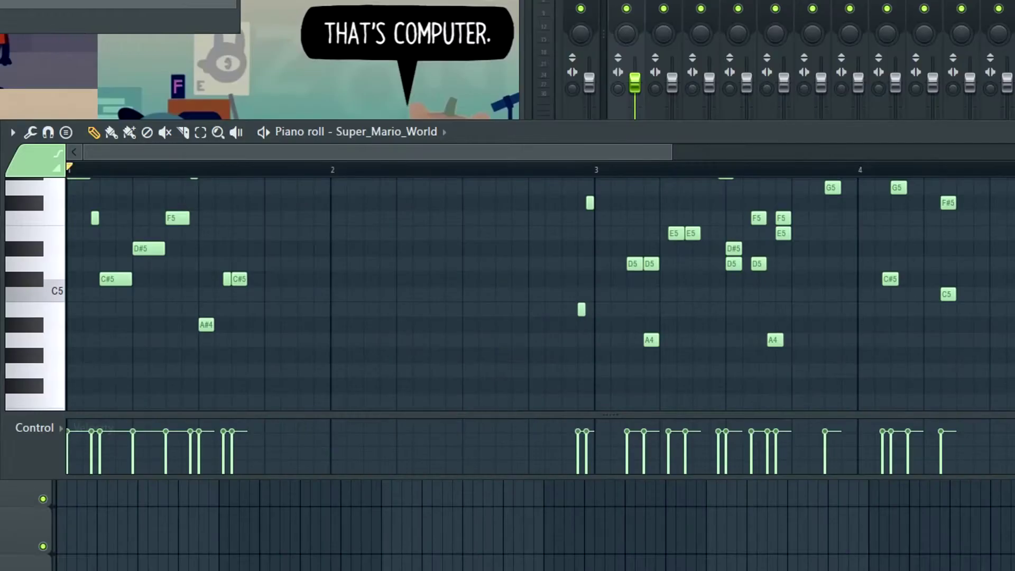
key("space")
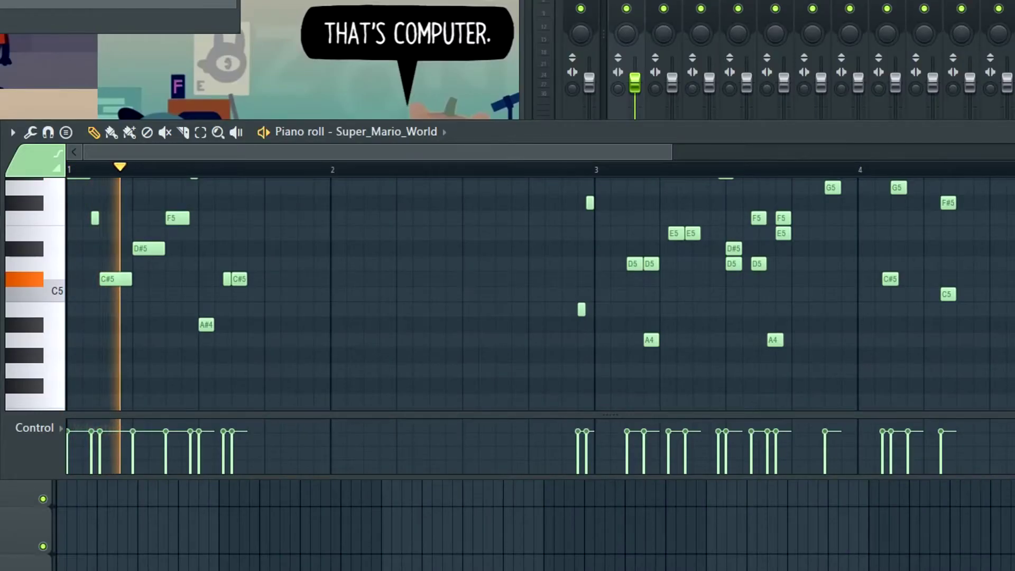
key("space")
Step: Play the start of the pattern to check the bar 1 melody around the A#4 and the C#5 pair
scroll(116, 214, "up", 5)
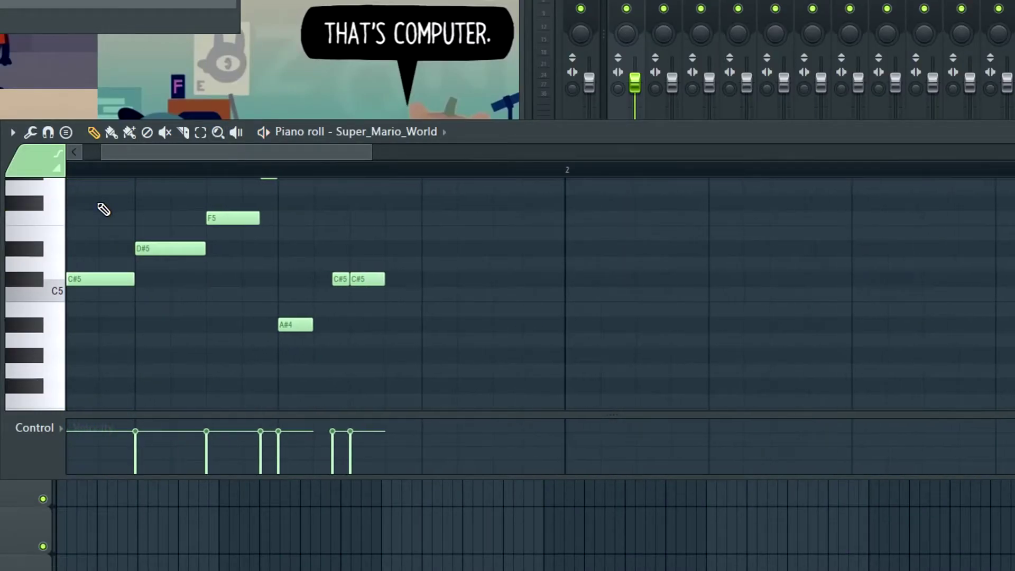
left_click_drag(168, 152, 144, 152)
scroll(199, 238, "up", 2)
scroll(204, 242, "up", 3)
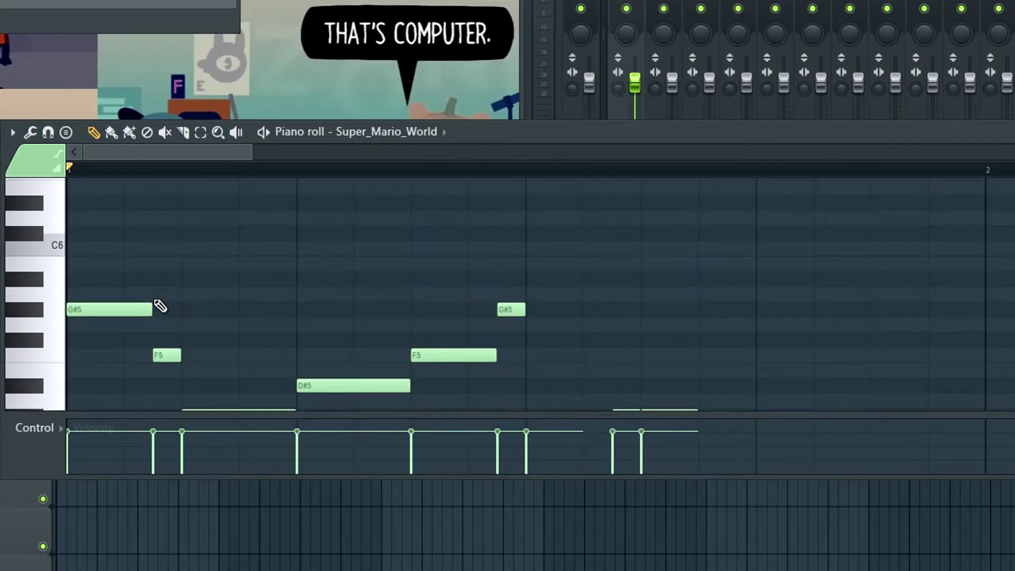
scroll(175, 307, "down", 2)
key("space")
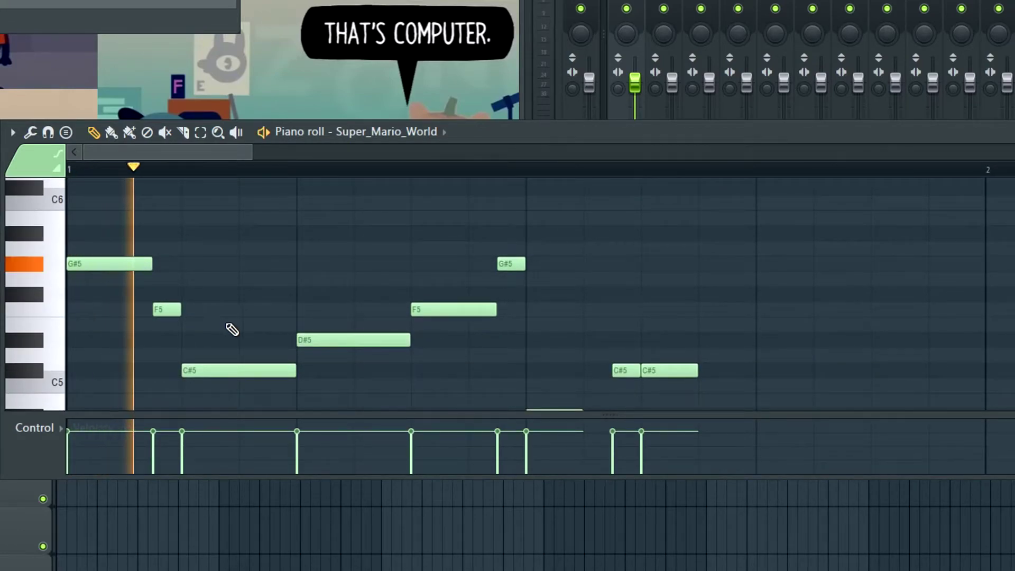
scroll(259, 312, "down", 3)
key("space")
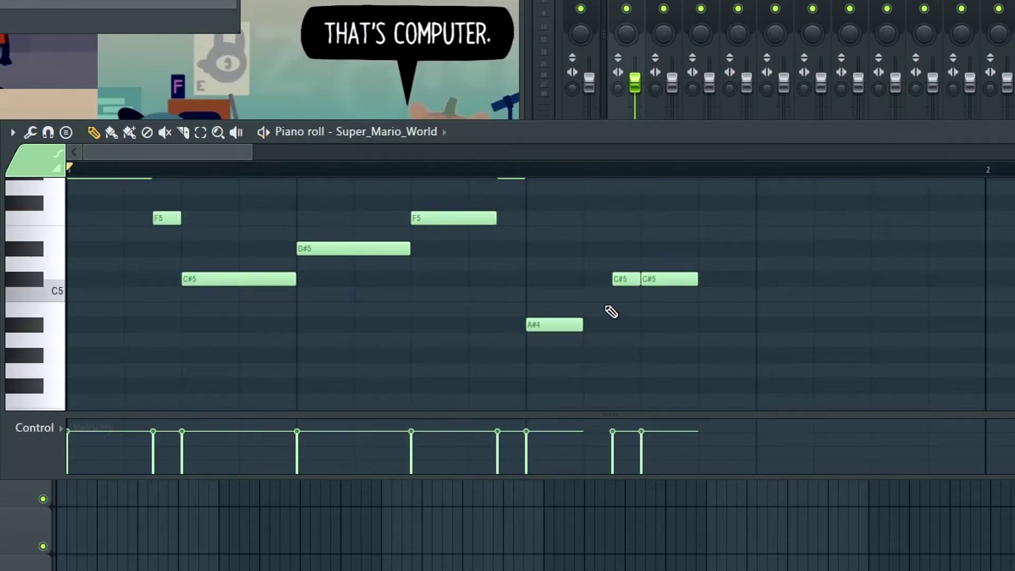
Step: Try lengthening the A#4 in bar 1 to two steps
left_click_drag(582, 324, 639, 325)
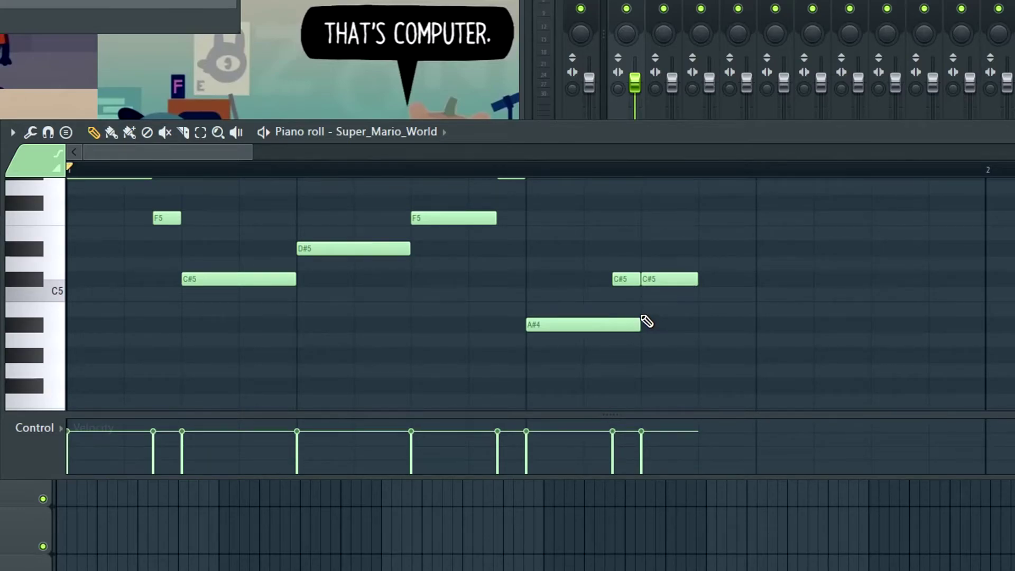
scroll(518, 330, "down", 2)
key("ctrl+z")
Step: Lengthen the A#4 in bar 1 up to the next C#5, and add an A#4 and an F5 after the C#5 pair
scroll(629, 331, "up", 1)
scroll(624, 336, "up", 3)
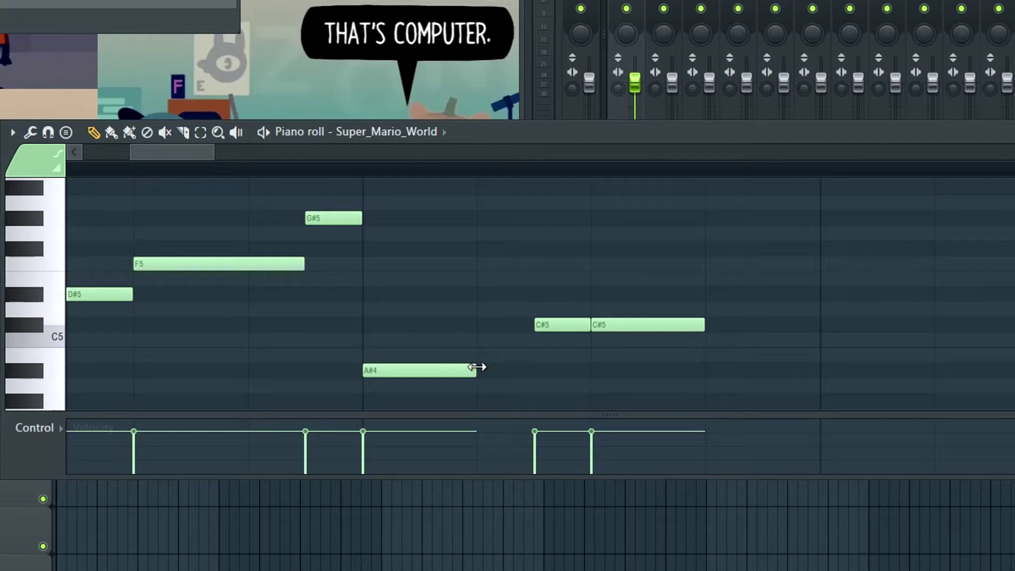
left_click_drag(477, 369, 528, 390)
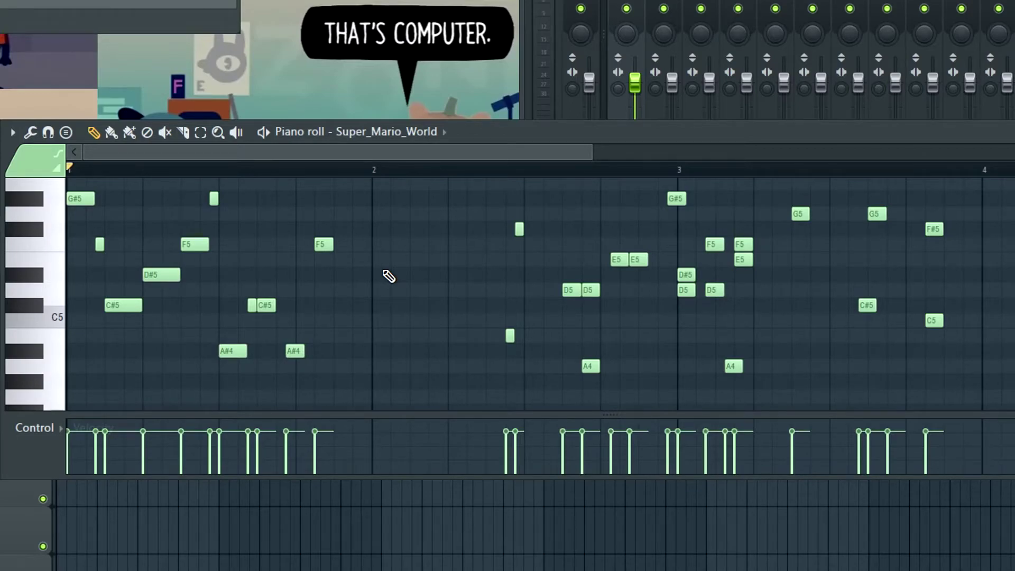
scroll(270, 235, "up", 4)
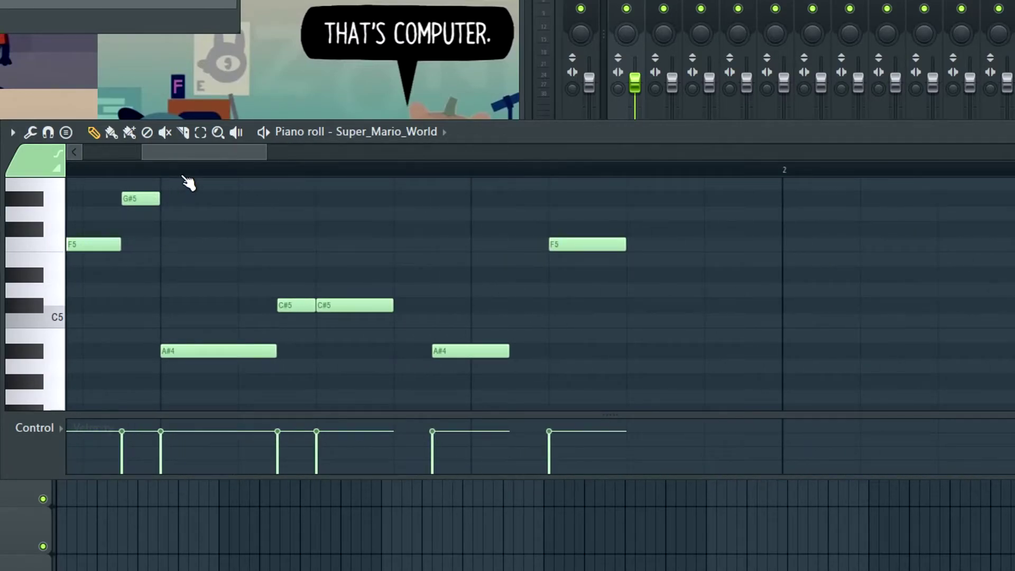
left_click_drag(208, 157, 73, 158)
scroll(281, 295, "down", 3)
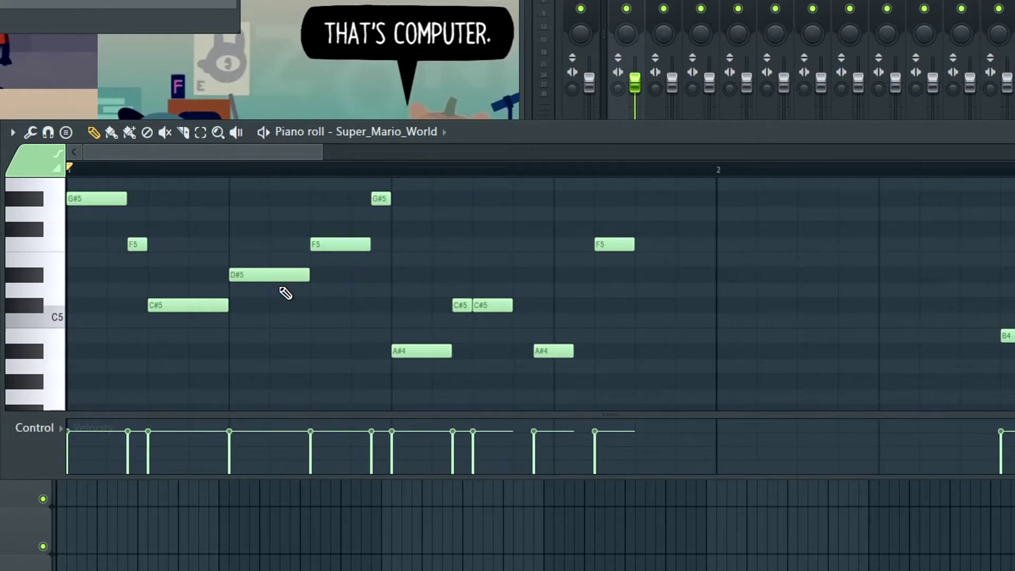
scroll(286, 292, "down", 3)
scroll(278, 288, "up", 3)
scroll(276, 294, "down", 2)
scroll(276, 293, "down", 1)
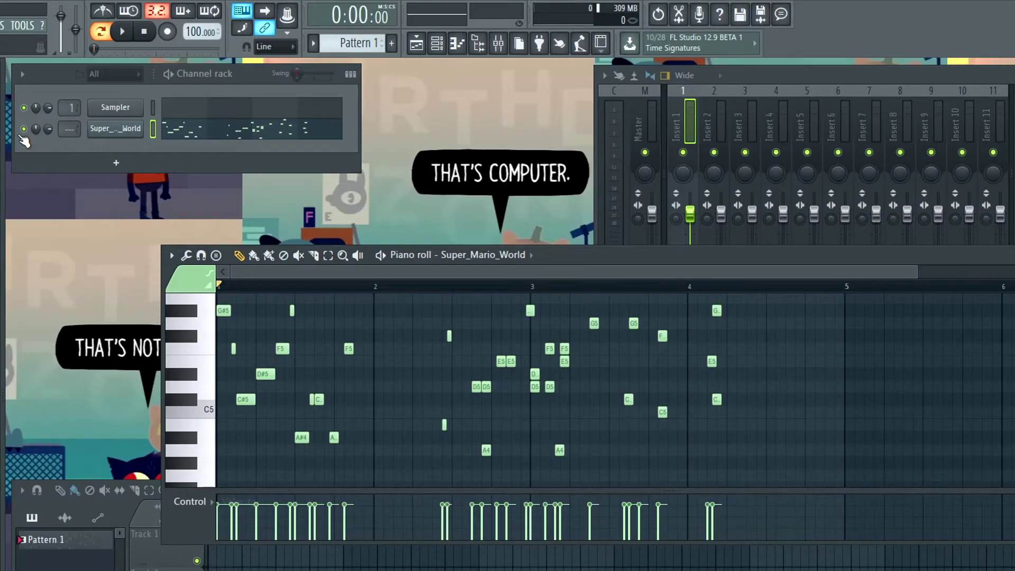
Step: Turn on the metronome and arm recording for notes and automation
left_click(103, 11)
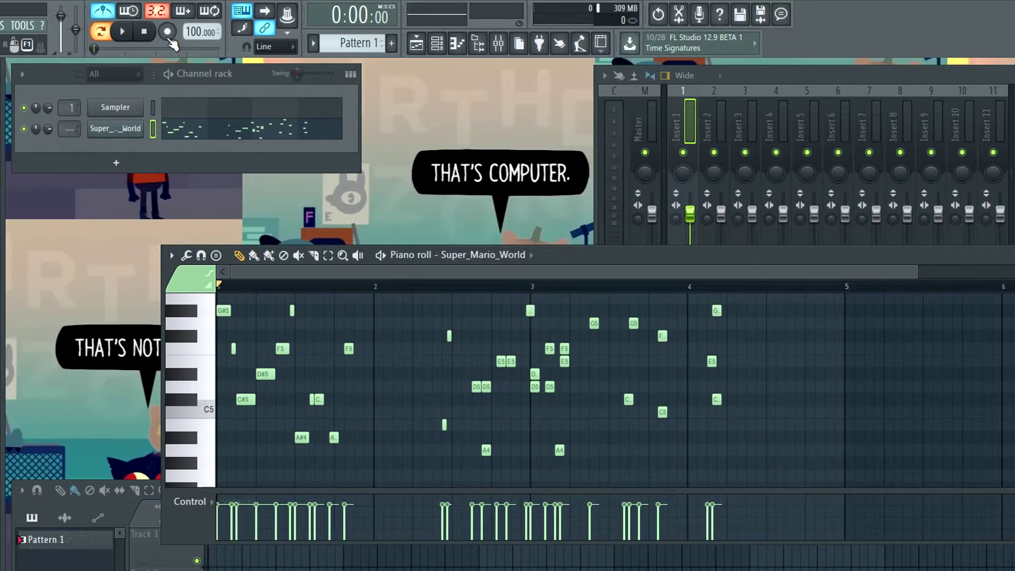
left_click(167, 33)
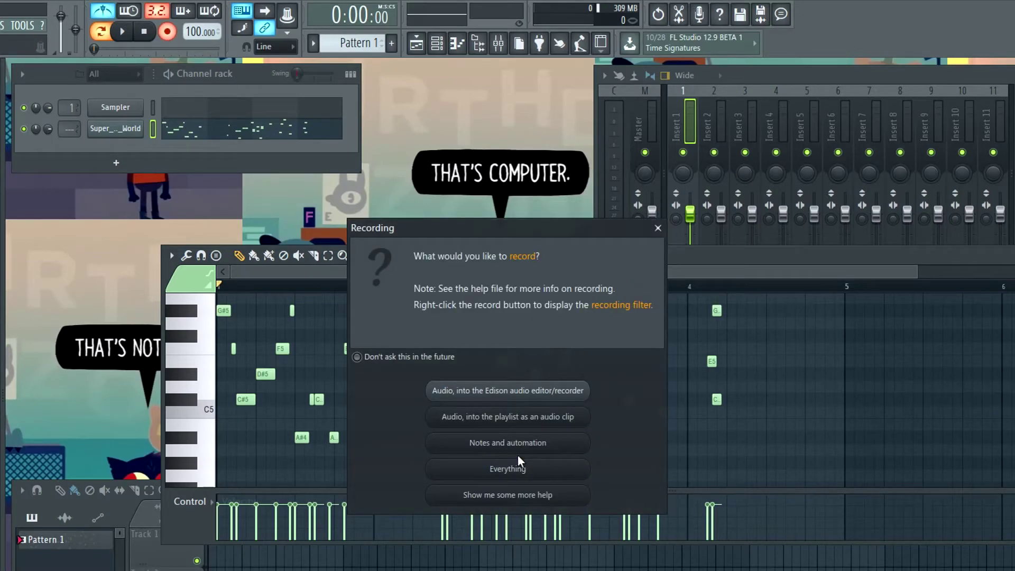
left_click(548, 448)
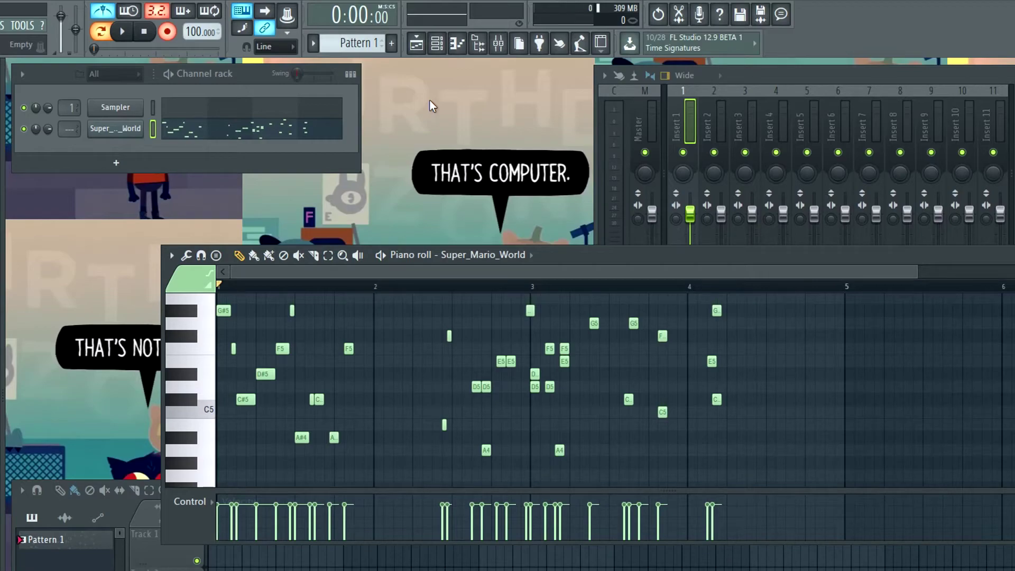
Step: Record a new take of the melody over bars 1 to 3 and play it back
key("space")
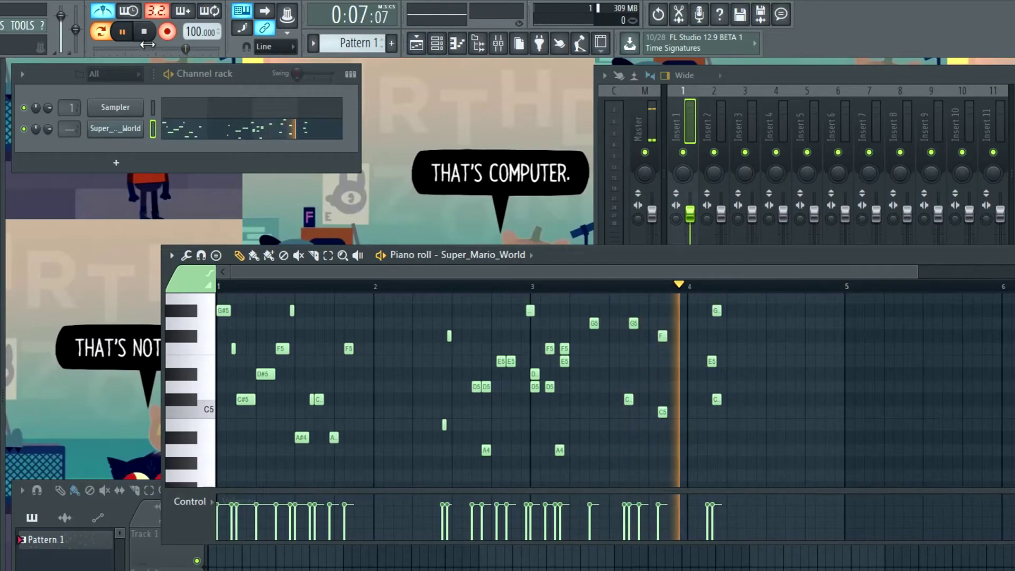
left_click(143, 33)
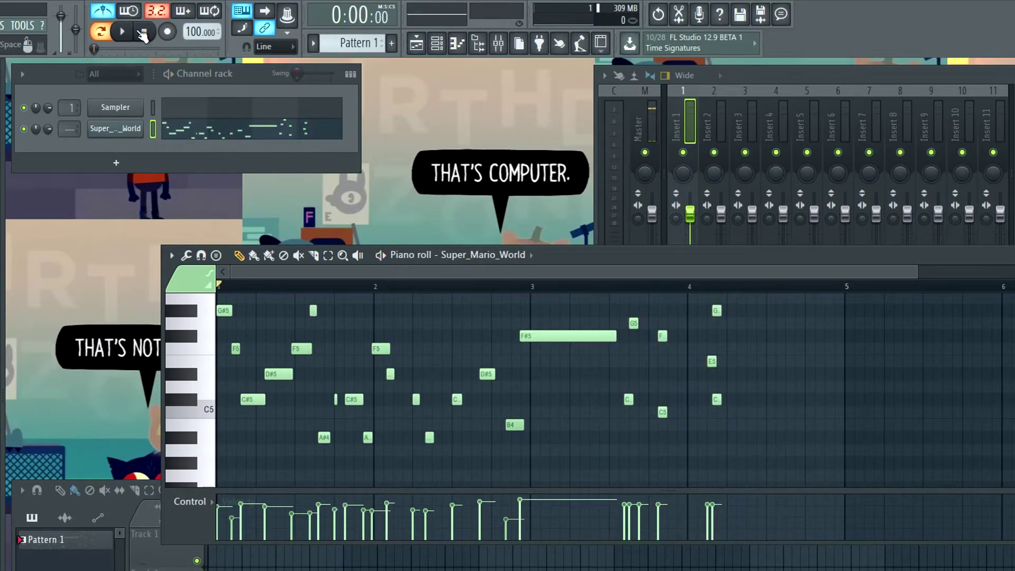
key("space")
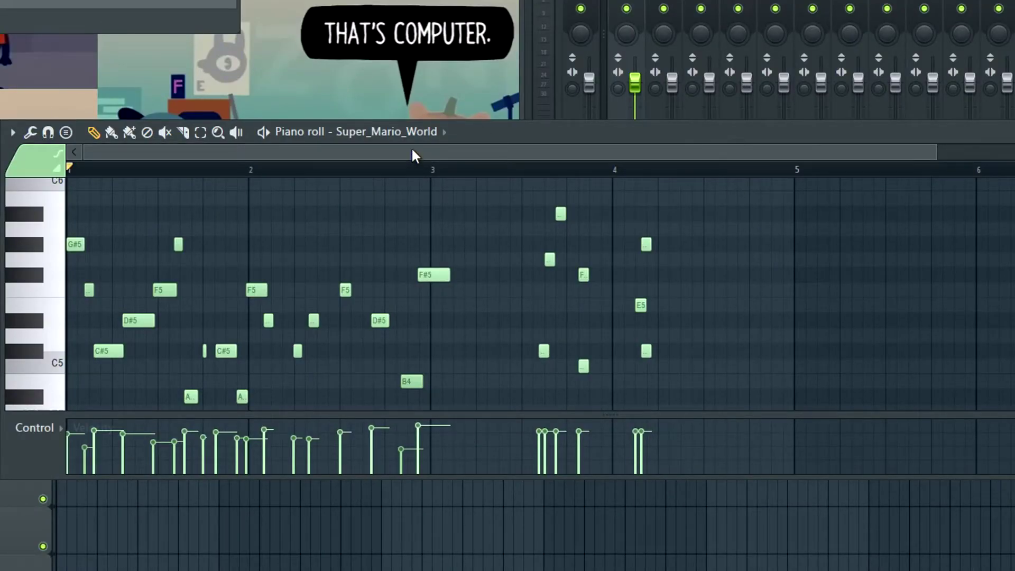
Step: Select all the recorded notes and compress them in time so the last notes end in the second half of bar 3
scroll(741, 283, "down", 2)
scroll(738, 285, "up", 3)
scroll(734, 289, "down", 1)
key("ctrl+a")
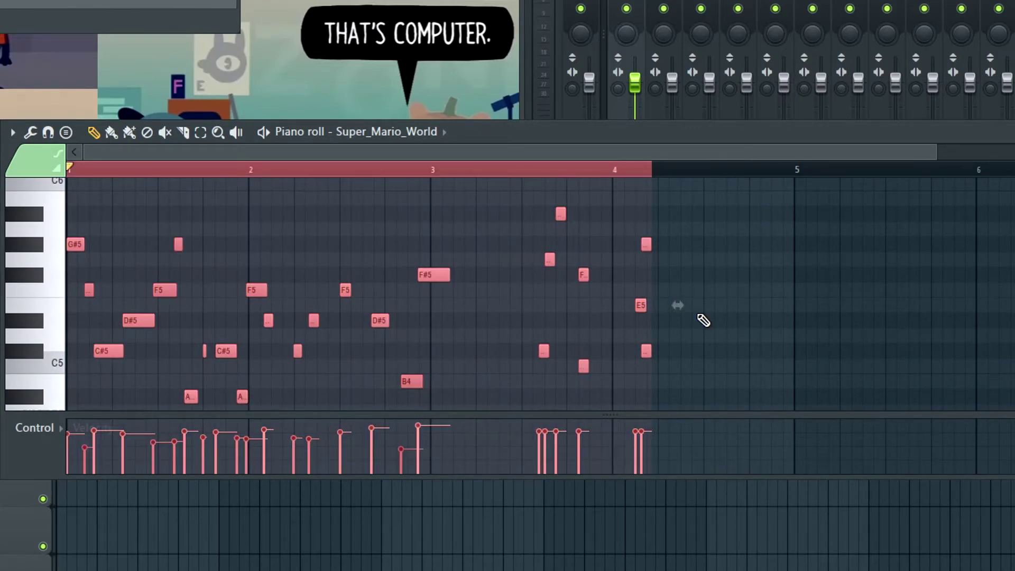
left_click_drag(685, 305, 578, 316)
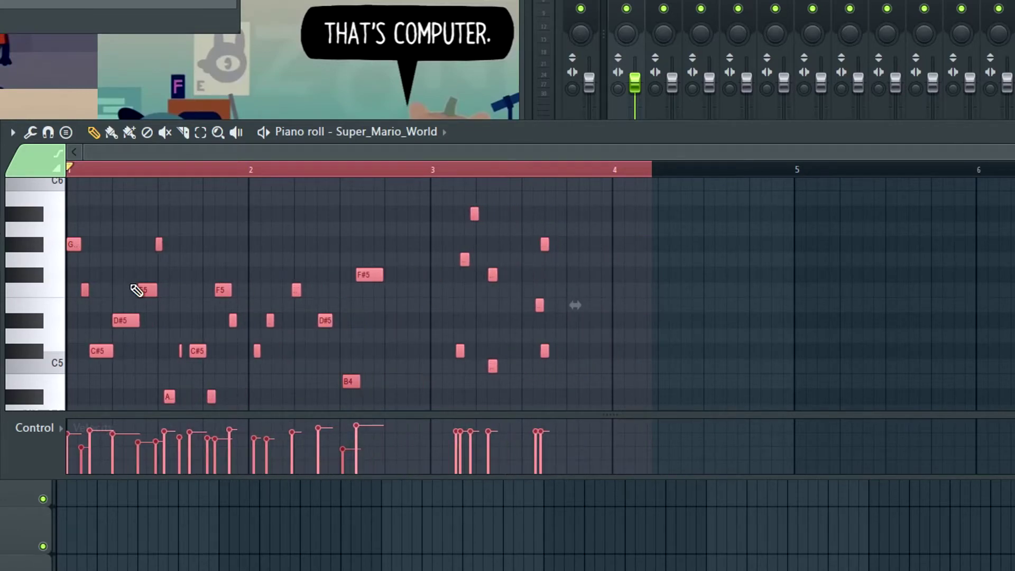
Step: Move the first A#4 and the two C#5 notes after it slightly earlier, so the A#4 starts on beat 3 of bar 1
scroll(153, 314, "down", 3)
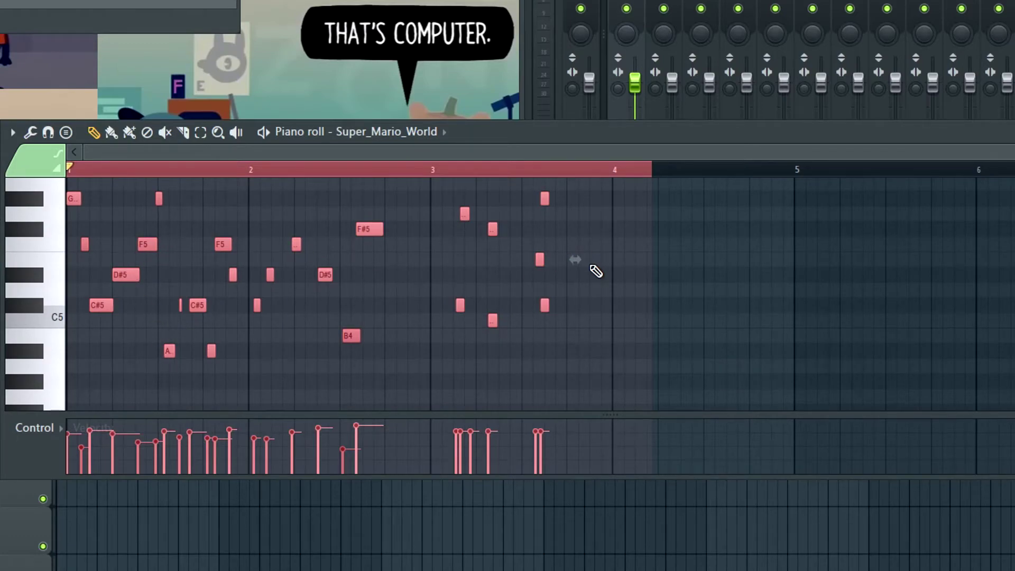
scroll(170, 297, "up", 4)
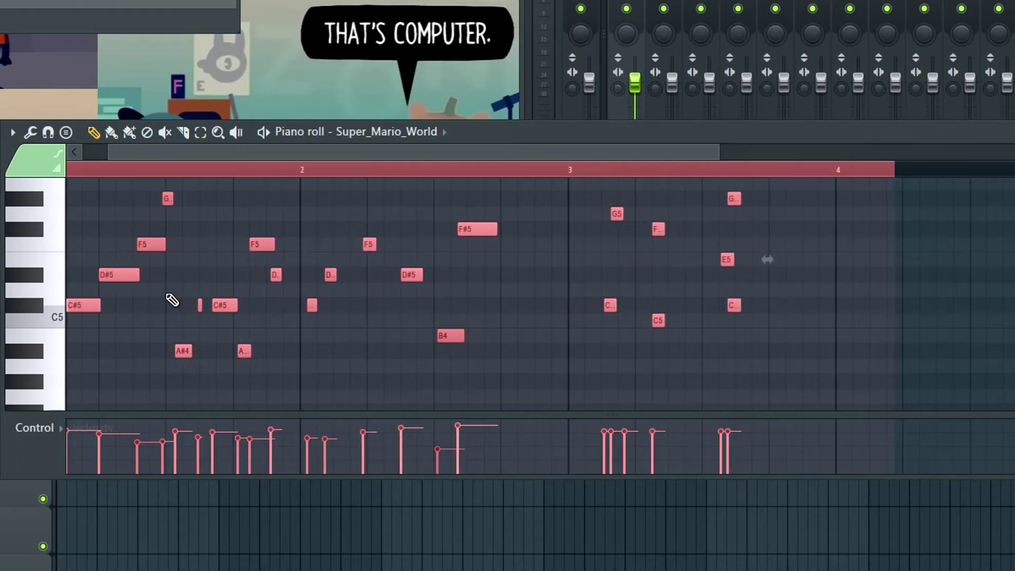
left_click(168, 313)
left_click_drag(186, 372, 270, 294)
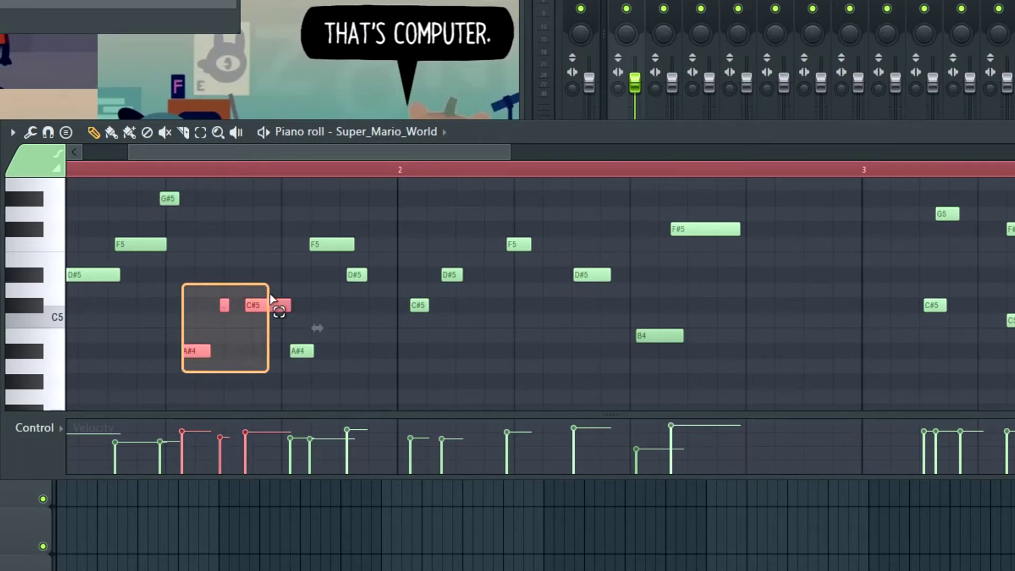
left_click_drag(182, 349, 177, 347)
key("space")
Step: Nudge the second G#5 and the F5 before it slightly earlier in bar 1, and play the result
left_click_drag(241, 153, 160, 148)
key("space")
left_click_drag(306, 199, 292, 199)
left_click_drag(279, 251, 275, 251)
key("space")
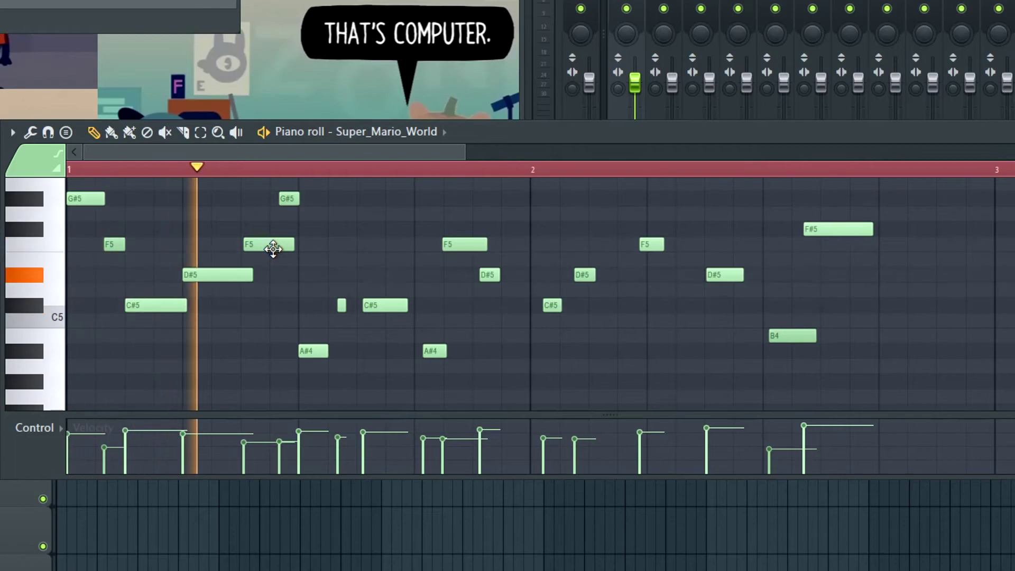
key("space")
Step: Move the F5 and D#5 pair earlier to start on beat 4 of bar 1, shift the A#4 before it earlier, and play the pattern
scroll(430, 258, "up", 3)
left_click_drag(432, 254, 508, 351)
left_click_drag(458, 290, 429, 290)
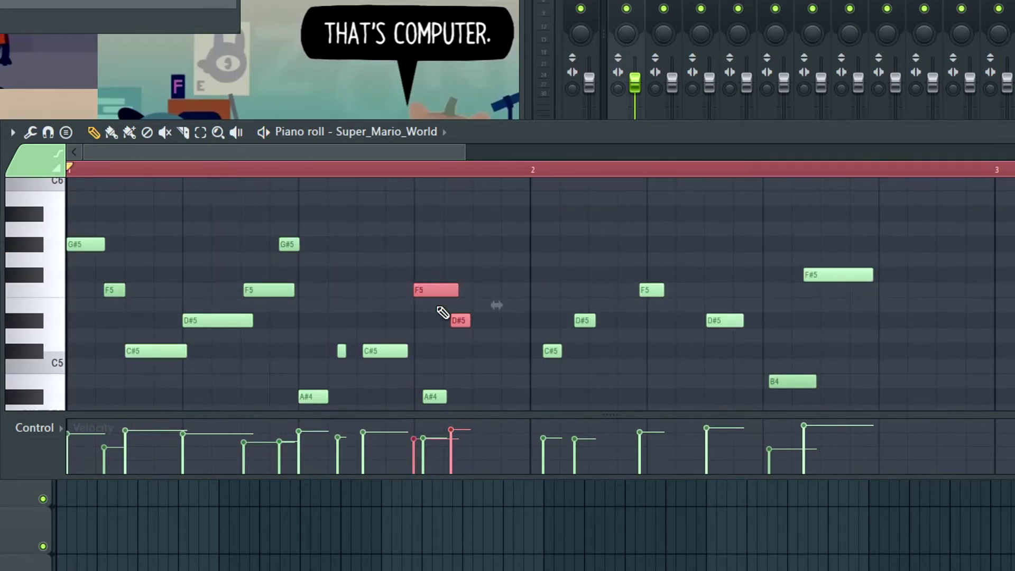
left_click_drag(435, 392, 405, 393)
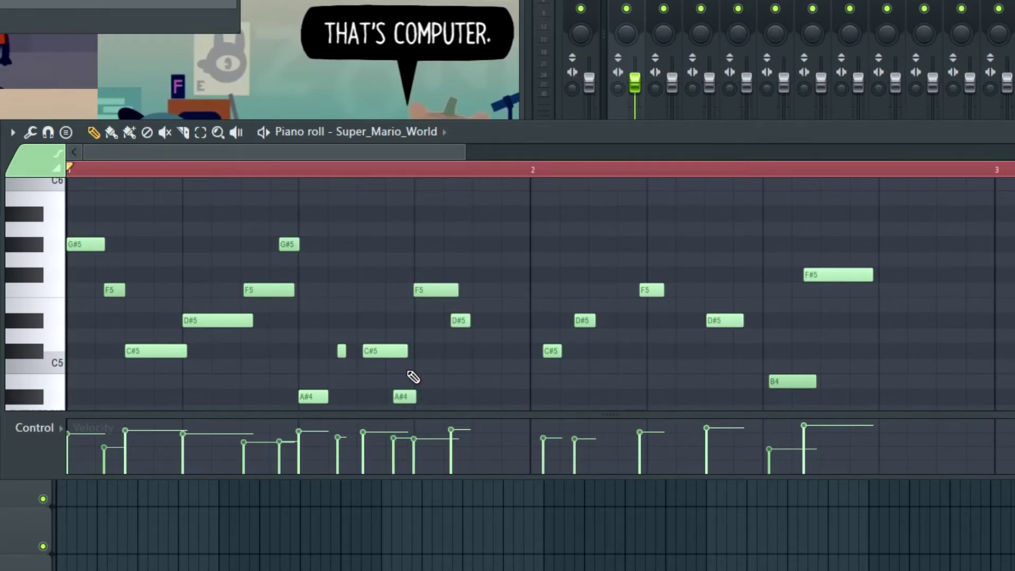
key("space")
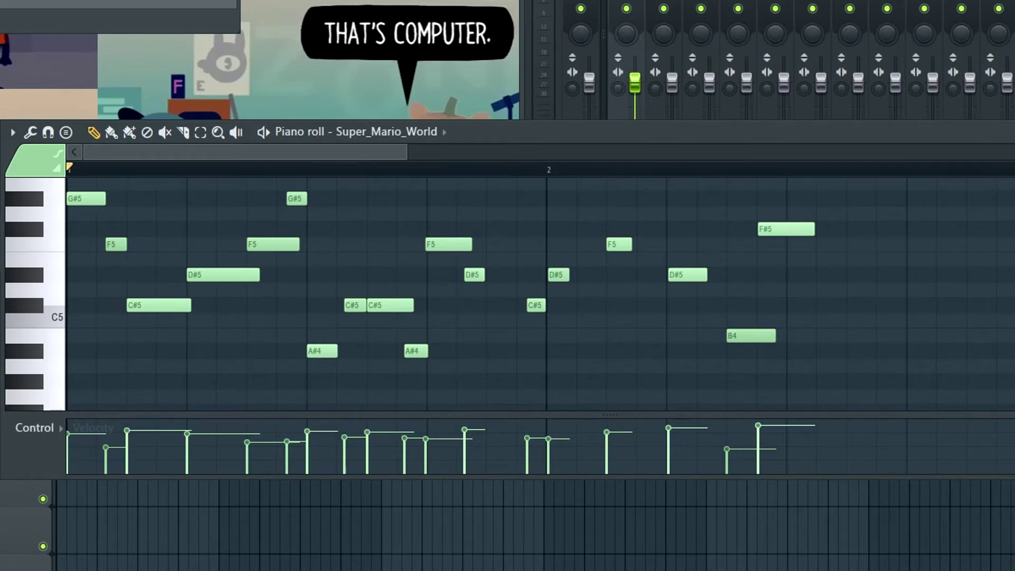
Step: Play the start of the pattern and examine how the bar 1 notes line up with the grid and overlap each other
key("space")
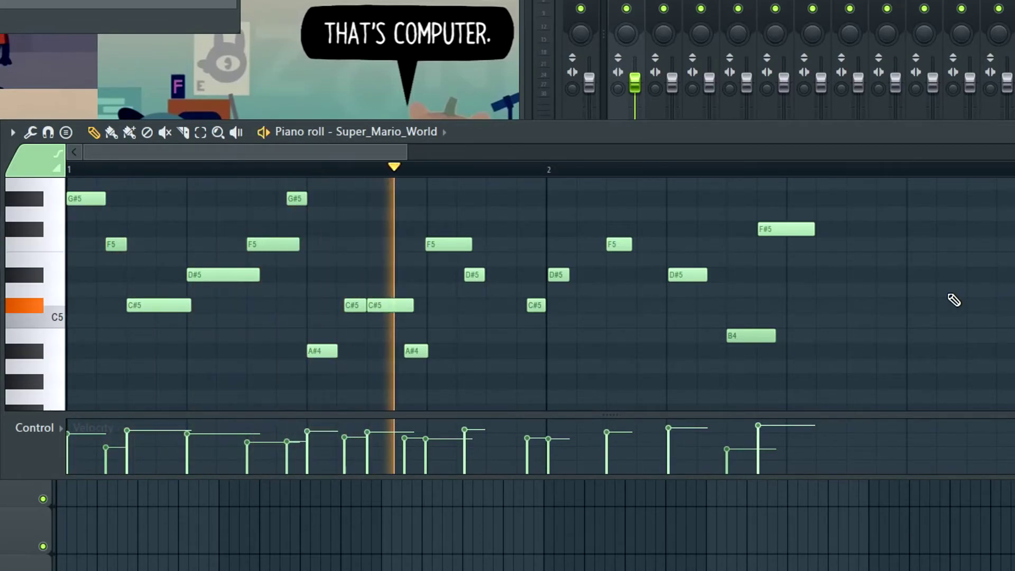
key("space")
scroll(45, 230, "up", 4)
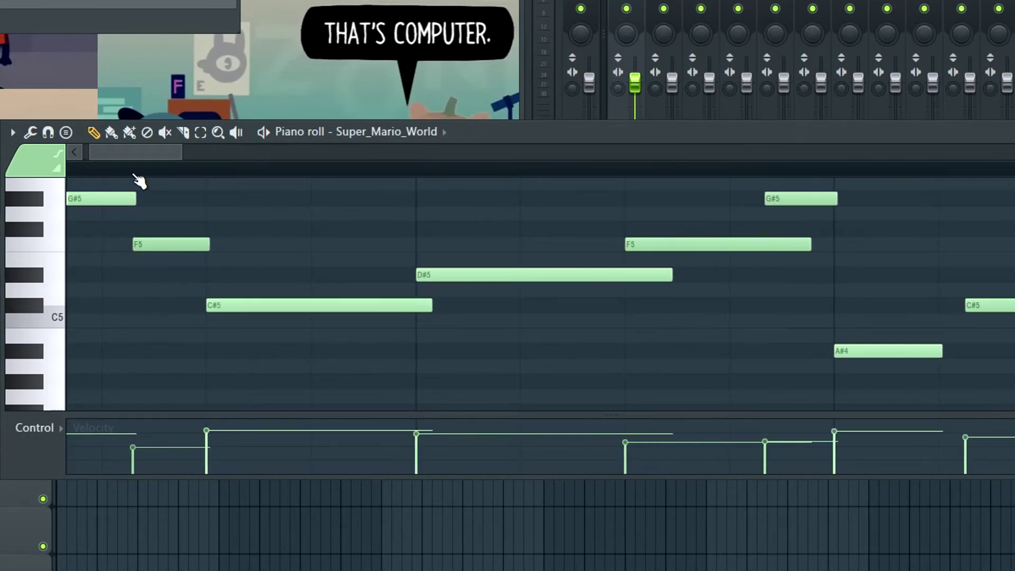
mouse_move(136, 159)
left_mouse_down()
mouse_move(154, 301)
mouse_move(122, 272)
left_mouse_up()
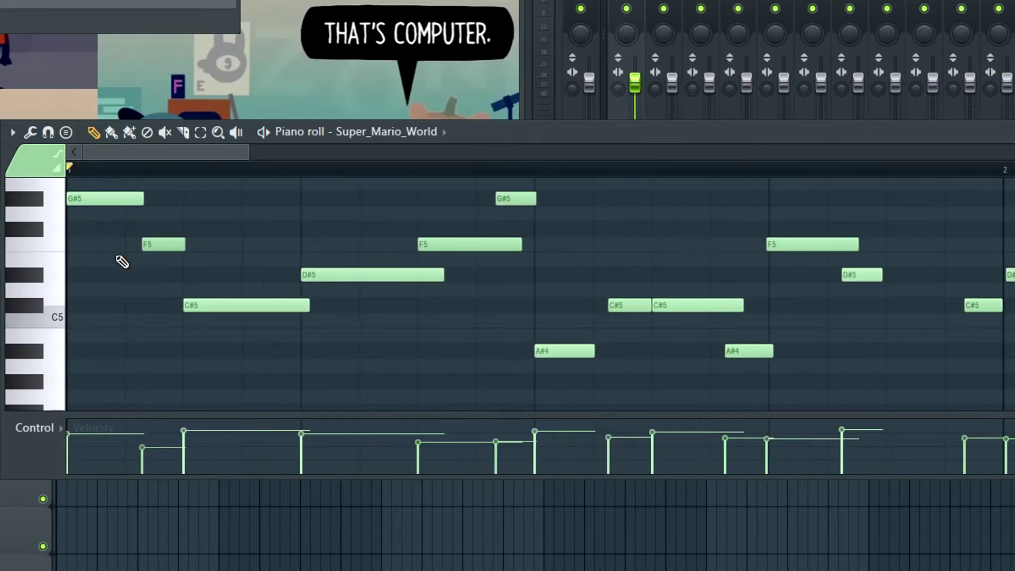
left_click_drag(120, 223, 186, 264)
left_click(170, 230)
scroll(179, 356, "up", 1)
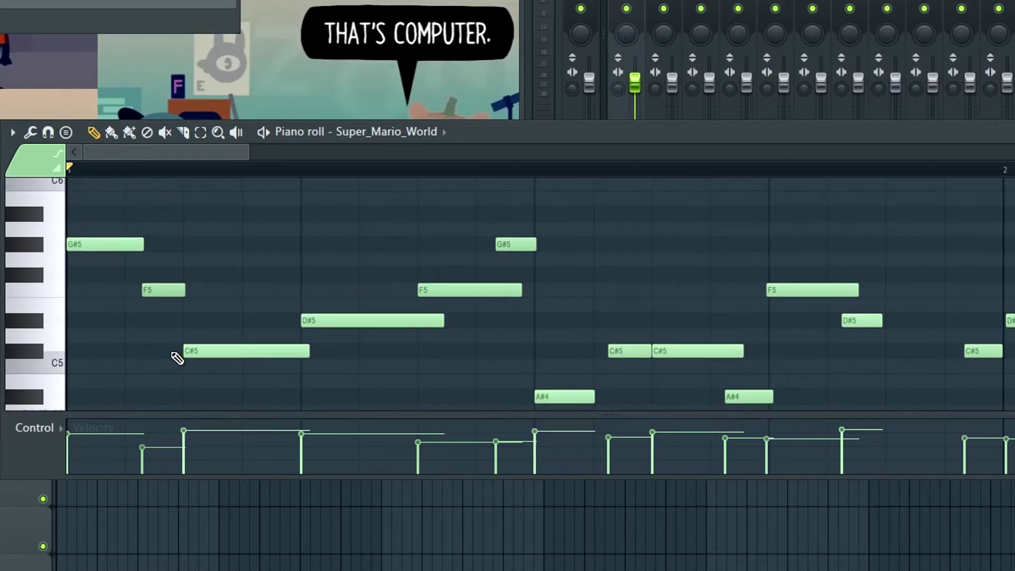
scroll(193, 307, "down", 1)
scroll(226, 166, "right", 1)
scroll(198, 172, "left", 1)
scroll(381, 310, "down", 1)
scroll(424, 328, "up", 1)
scroll(424, 328, "down", 2)
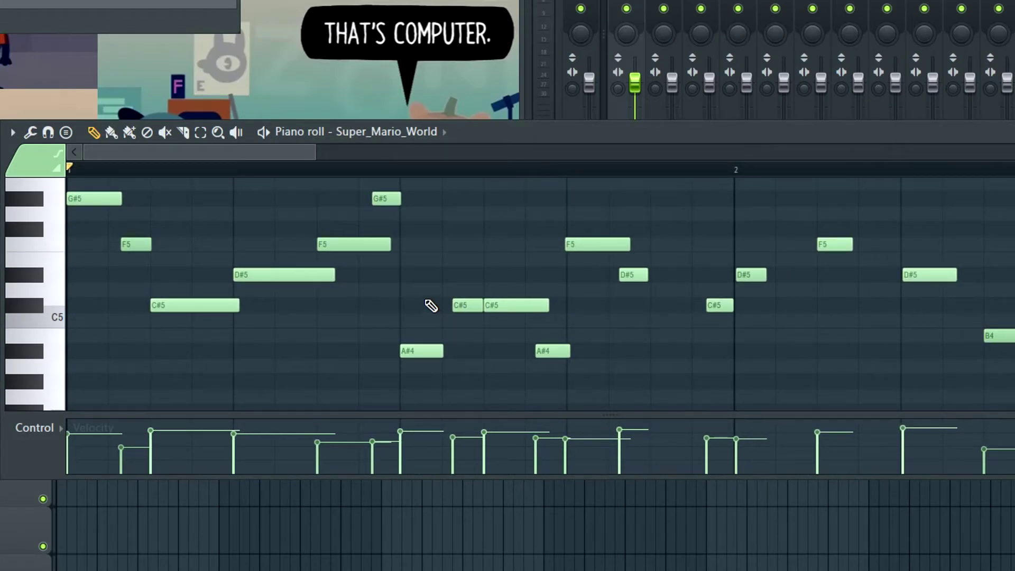
left_click_drag(279, 153, 212, 161)
scroll(306, 325, "up", 3)
scroll(297, 317, "down", 4)
scroll(305, 324, "up", 2)
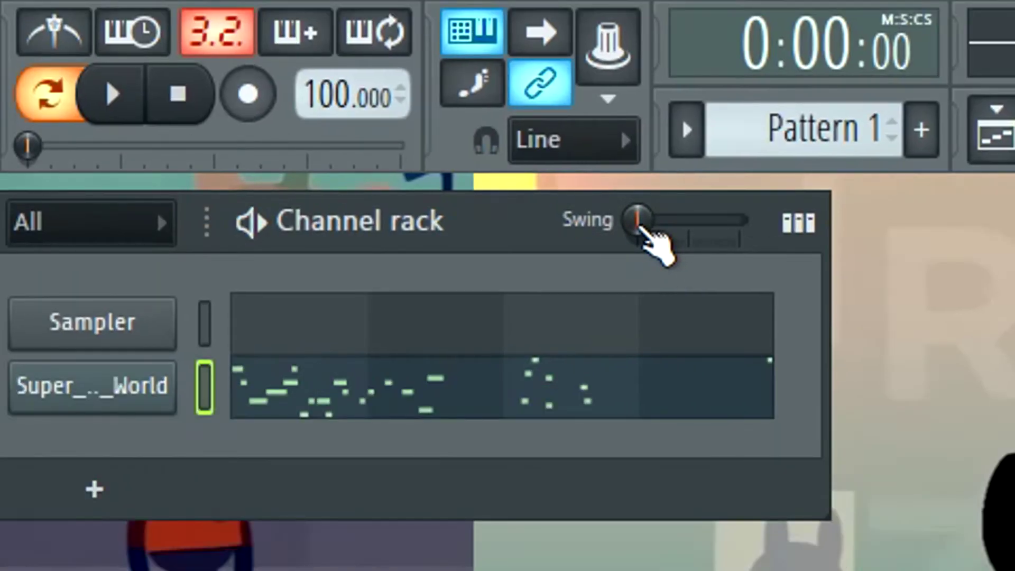
Step: Play the start of the melody with the Channel rack swing at its minimum
left_click(641, 222)
mouse_move(639, 221)
left_mouse_down()
mouse_move(740, 221)
mouse_move(639, 221)
left_mouse_up()
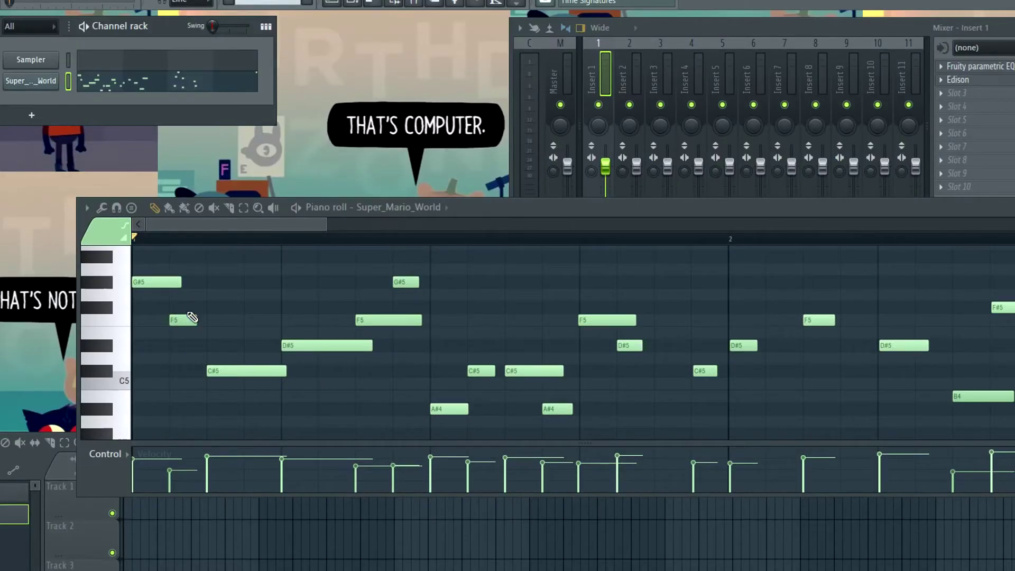
scroll(450, 322, "down", 1)
scroll(450, 322, "up", 2)
scroll(448, 321, "down", 1)
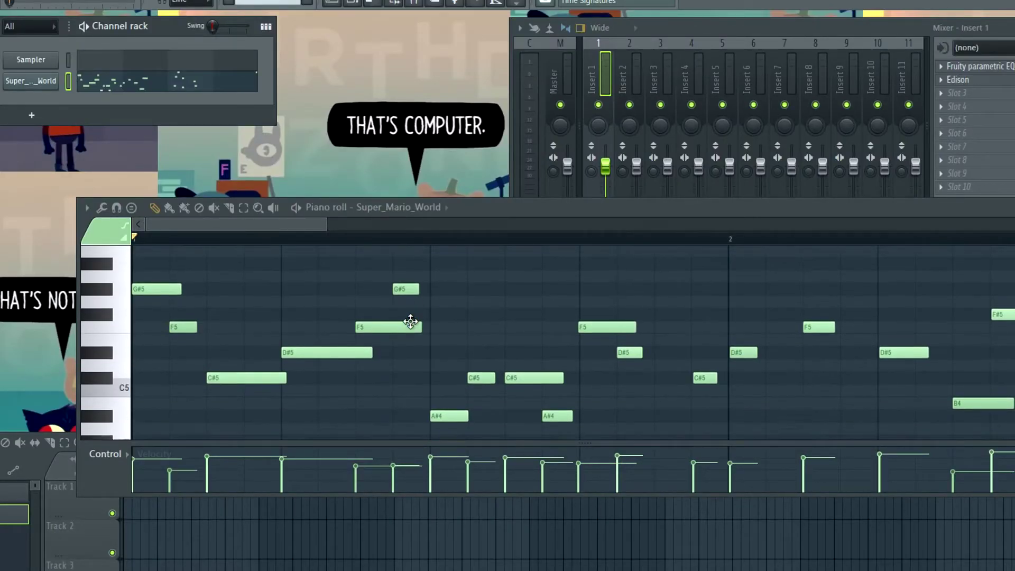
key("space")
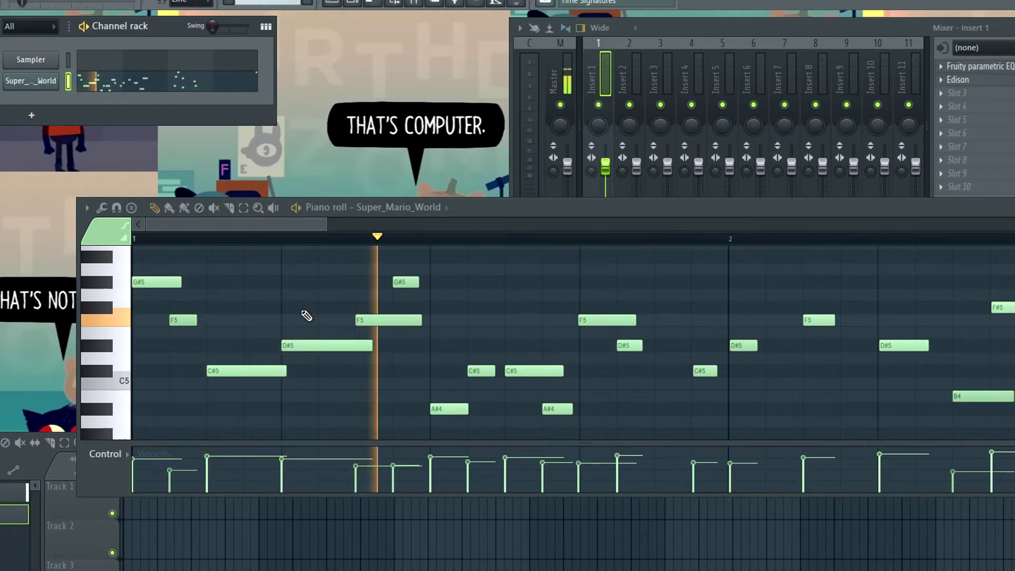
key("space")
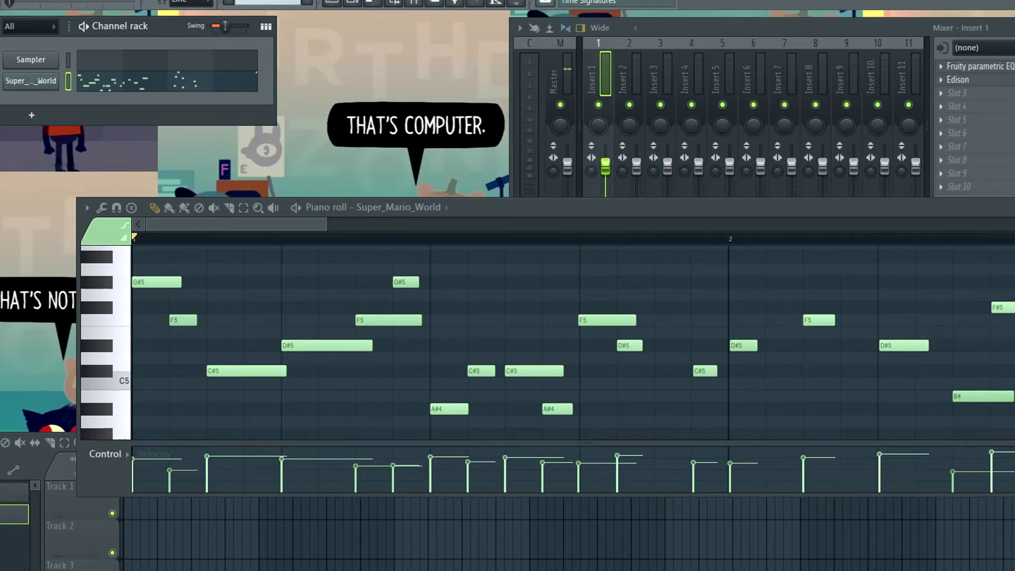
Step: Raise the Channel rack swing past its midpoint and play the melody to hear the difference
key("space")
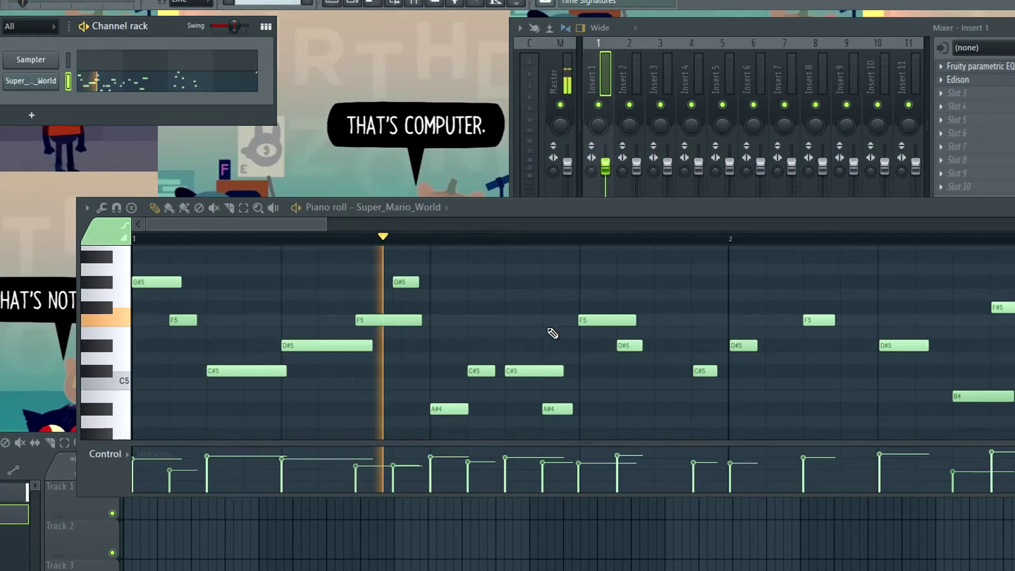
left_click_drag(272, 225, 320, 224)
key("space")
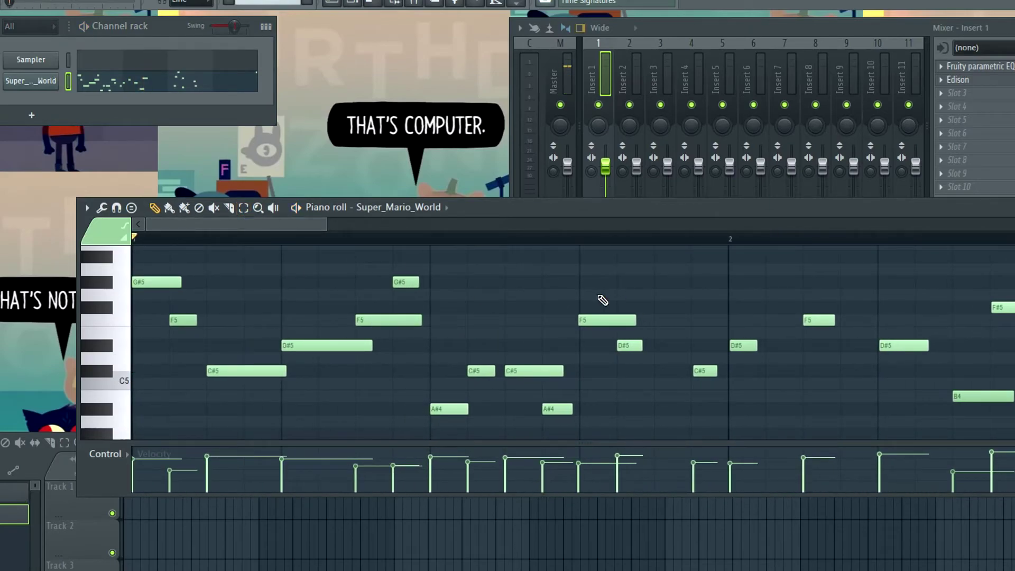
Step: Select all the notes in the piano roll and apply Quick legato to them
left_click_drag(179, 320, 190, 329)
key("ctrl+z")
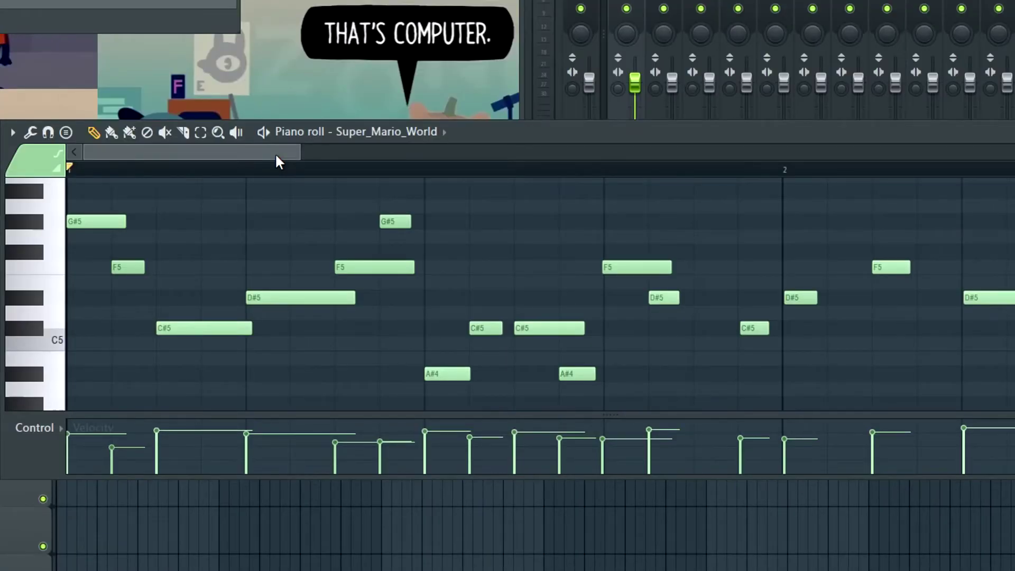
left_click_drag(306, 224, 198, 230)
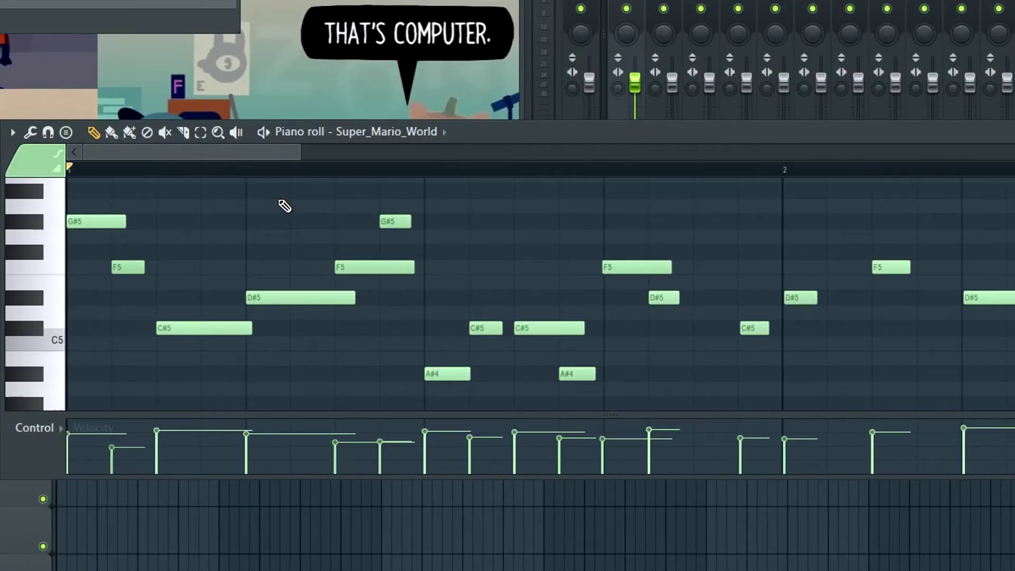
key("ctrl+a")
key("ctrl+l")
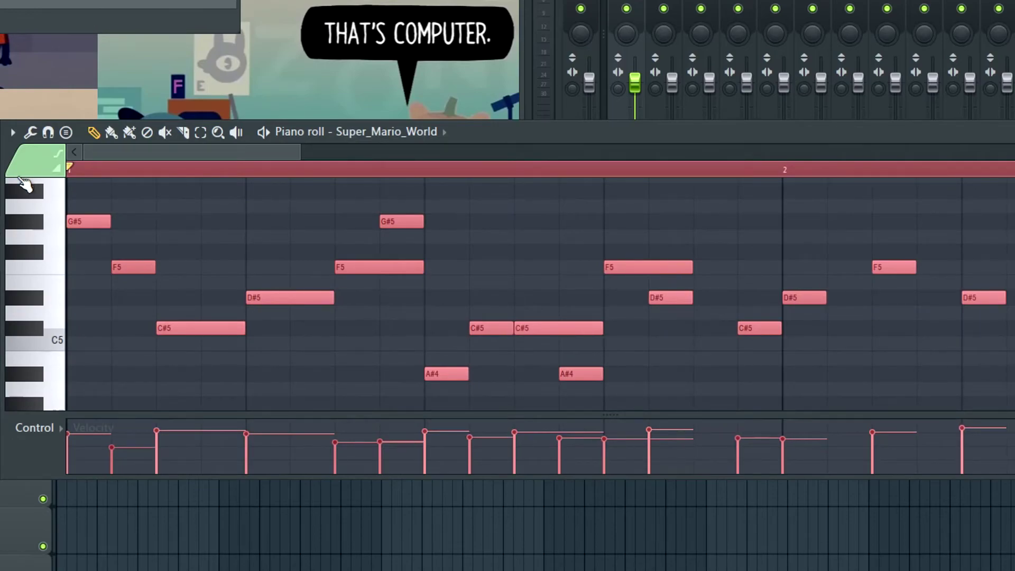
Step: Undo the Quick legato, reapply it to all the notes, and clear the selection
left_click(12, 133)
mouse_move(24, 186)
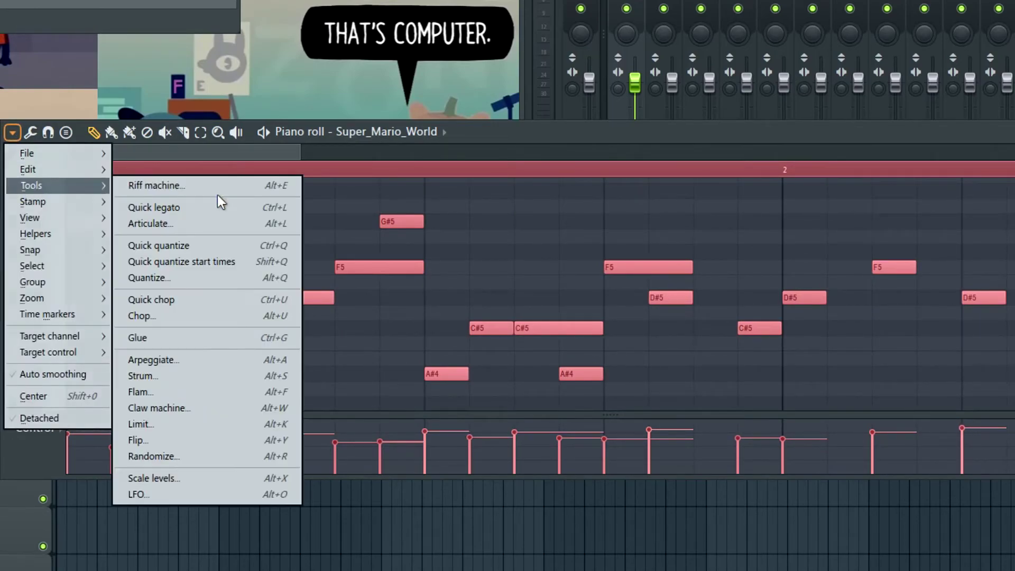
left_click(229, 150)
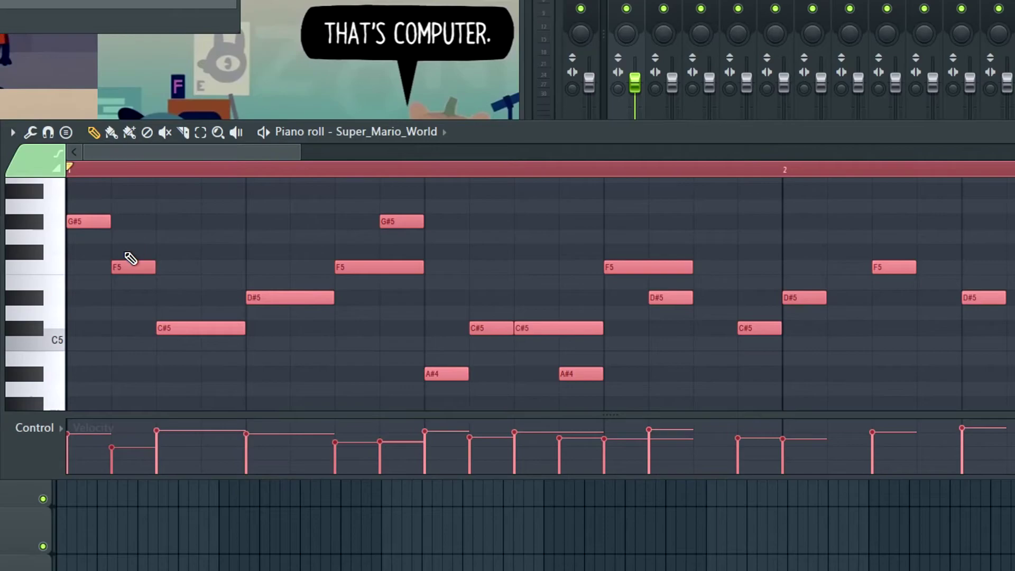
key("ctrl+z")
key("ctrl+l")
key("ctrl+d")
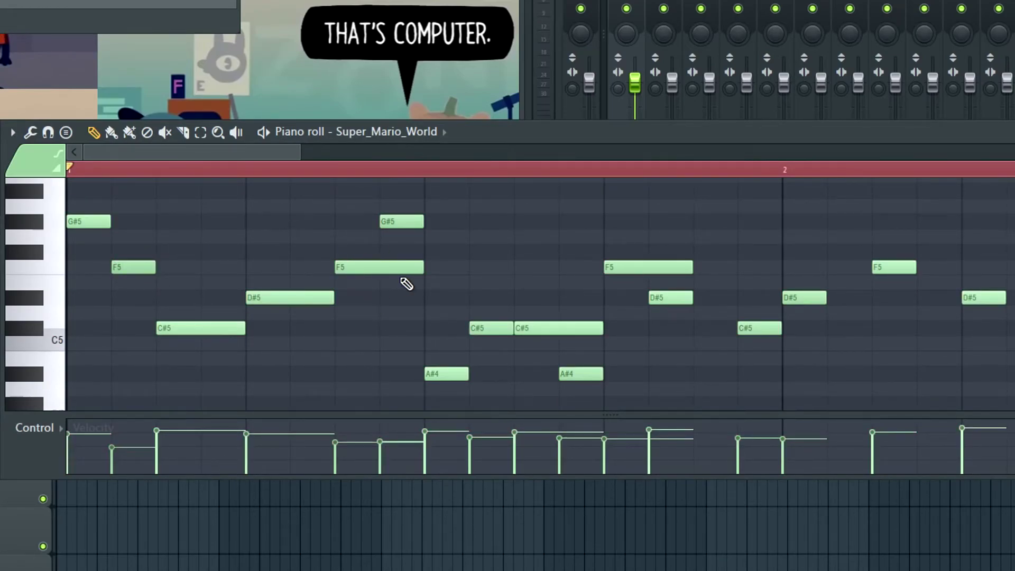
Step: Shorten the last two F5 notes and the second C#5 in bar 1 to one step each, and play the result
left_click_drag(424, 268, 379, 268)
left_click_drag(690, 268, 626, 271)
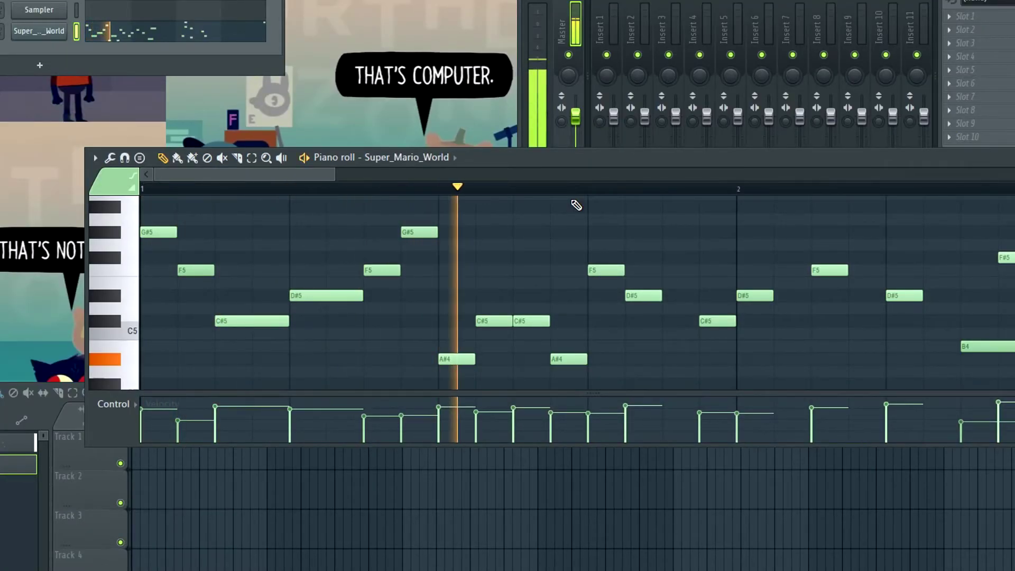
key("space")
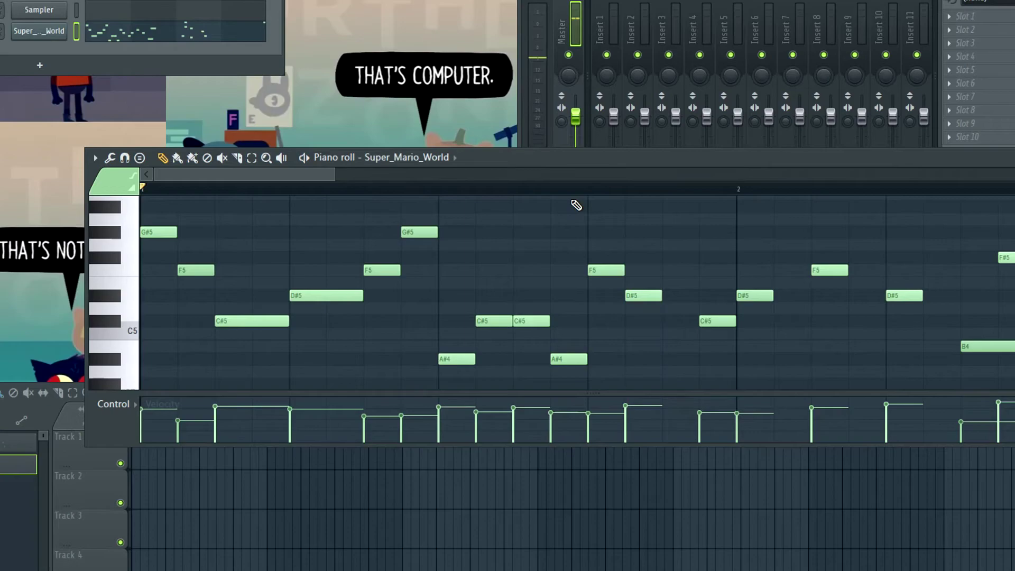
Step: Open the Super_Mario_World soundfont settings and play the melody while trying the Envelope 2 release
left_click(32, 35)
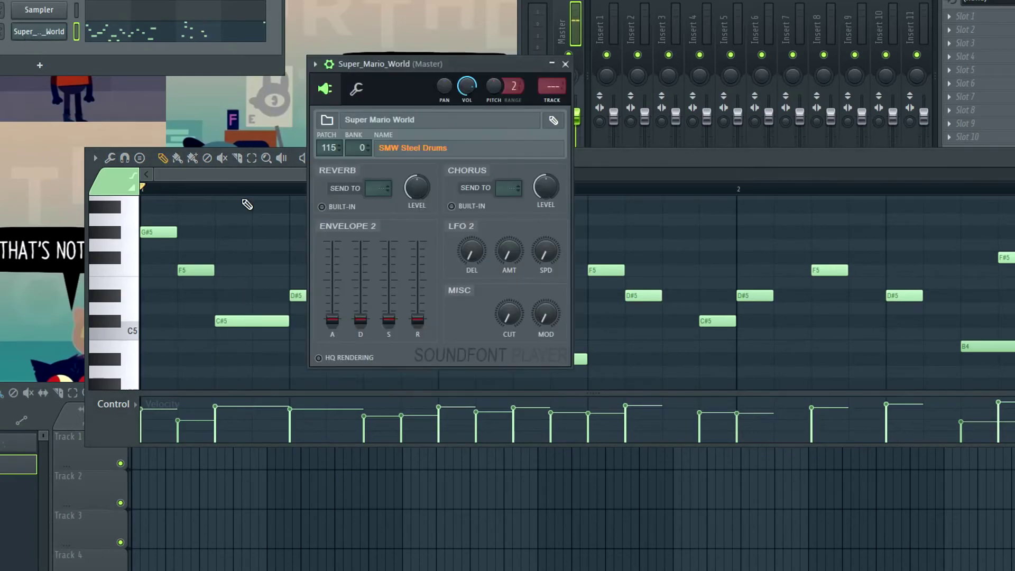
key("space")
mouse_move(418, 319)
left_mouse_down()
mouse_move(418, 295)
mouse_move(420, 318)
left_mouse_up()
key("space")
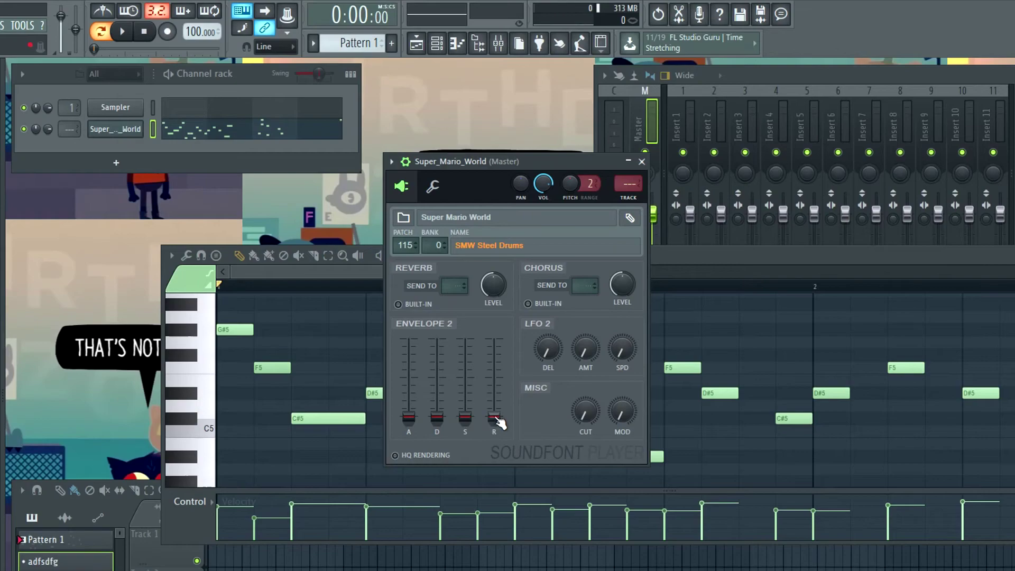
left_click(112, 129)
left_click(116, 133)
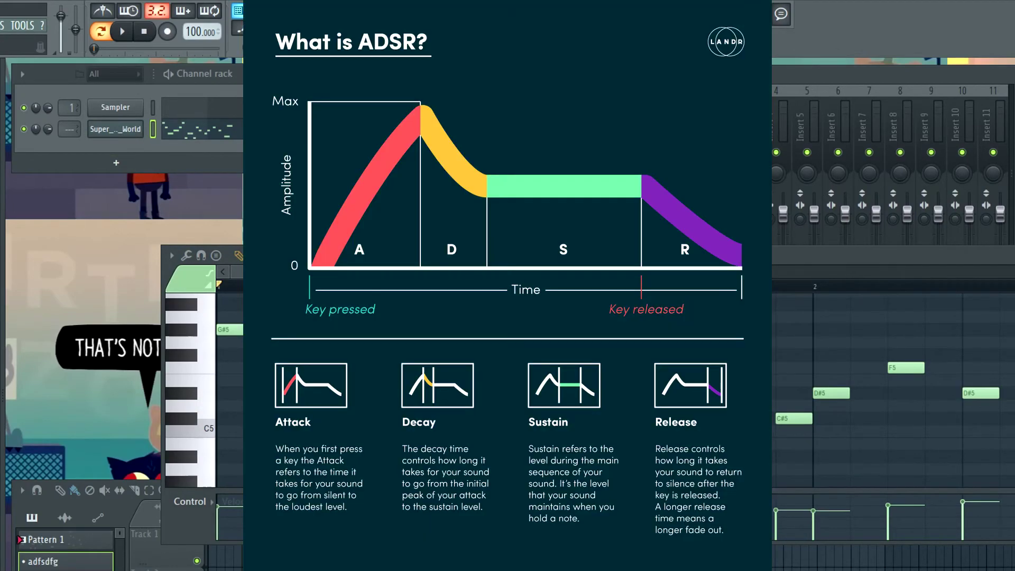
Step: Play the melody several times to compare a slightly raised Envelope 2 release with the release at its minimum
key("space")
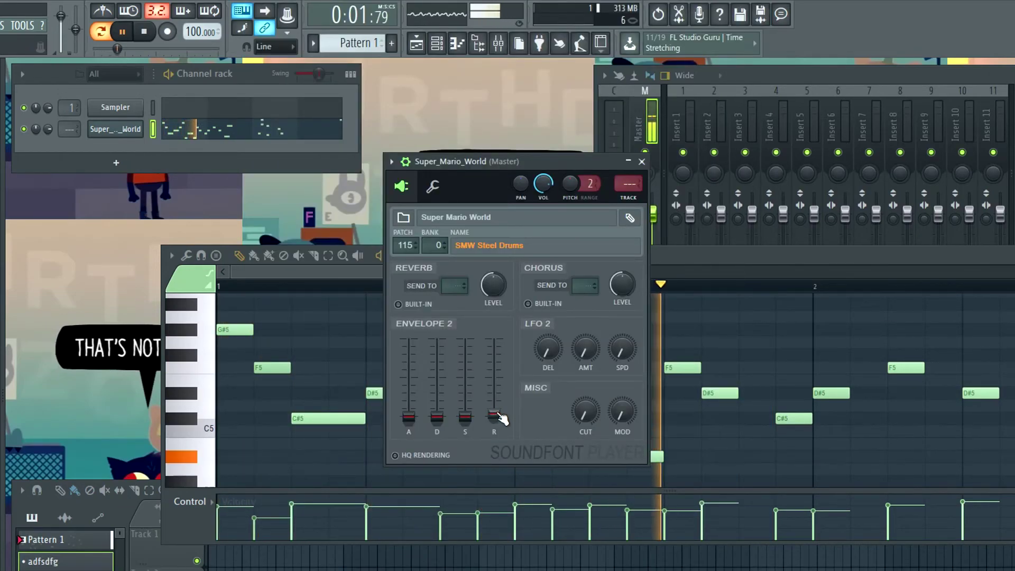
key("space")
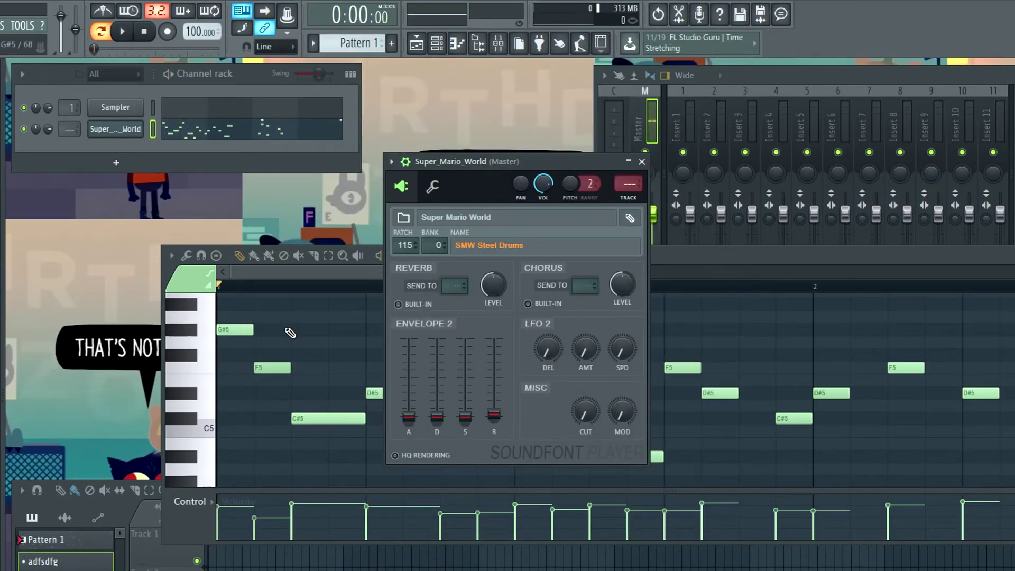
key("space")
key("space")
left_click_drag(495, 417, 495, 414)
key("space")
mouse_move(495, 415)
left_mouse_down()
mouse_move(495, 347)
mouse_move(494, 418)
left_mouse_up()
left_click(141, 45)
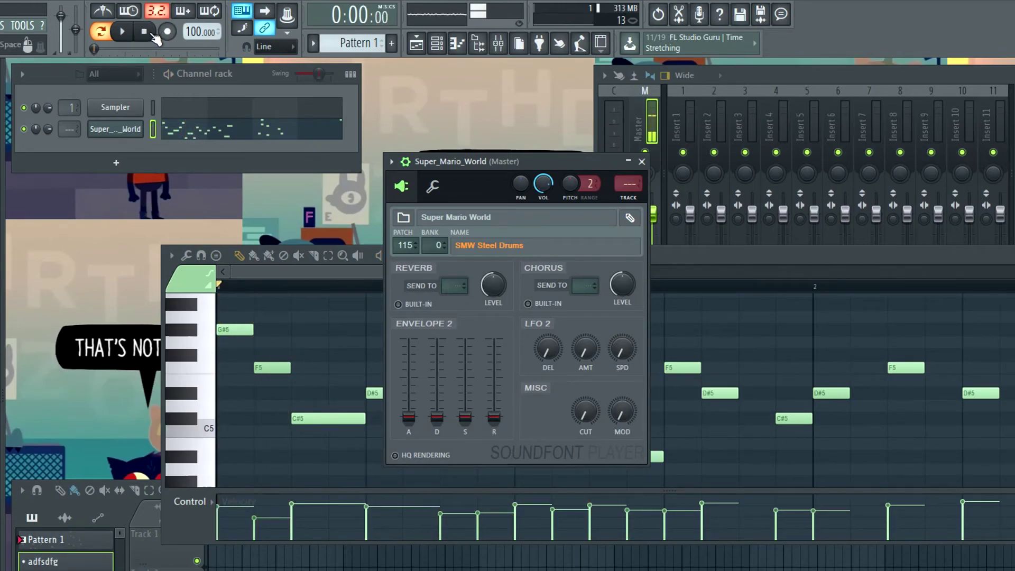
Step: Raise the Envelope 2 release slightly above its minimum, play the melody, and bring the soundfont settings back in front of the piano roll
left_click_drag(504, 423, 504, 419)
key("space")
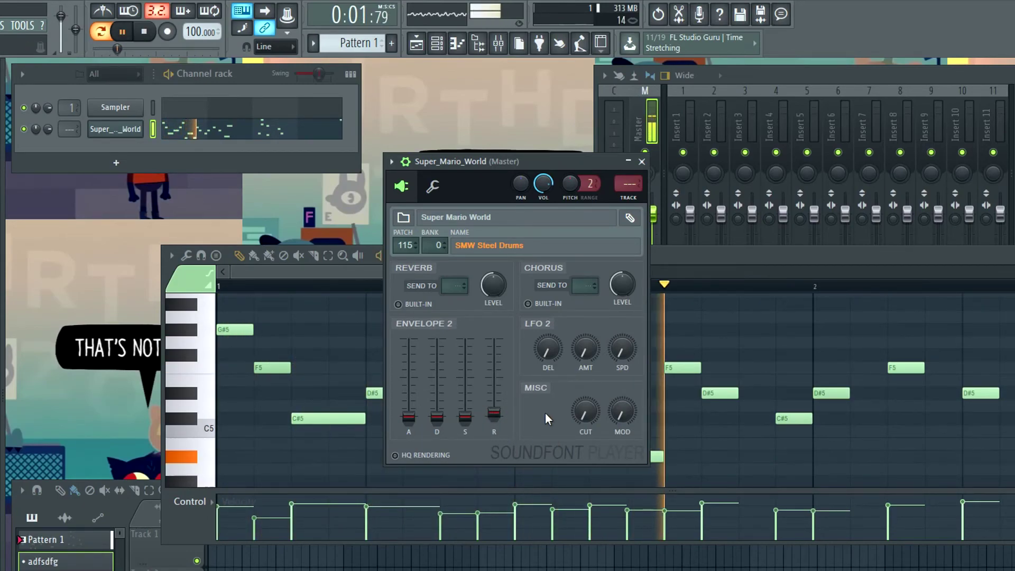
left_click(366, 263)
key("space")
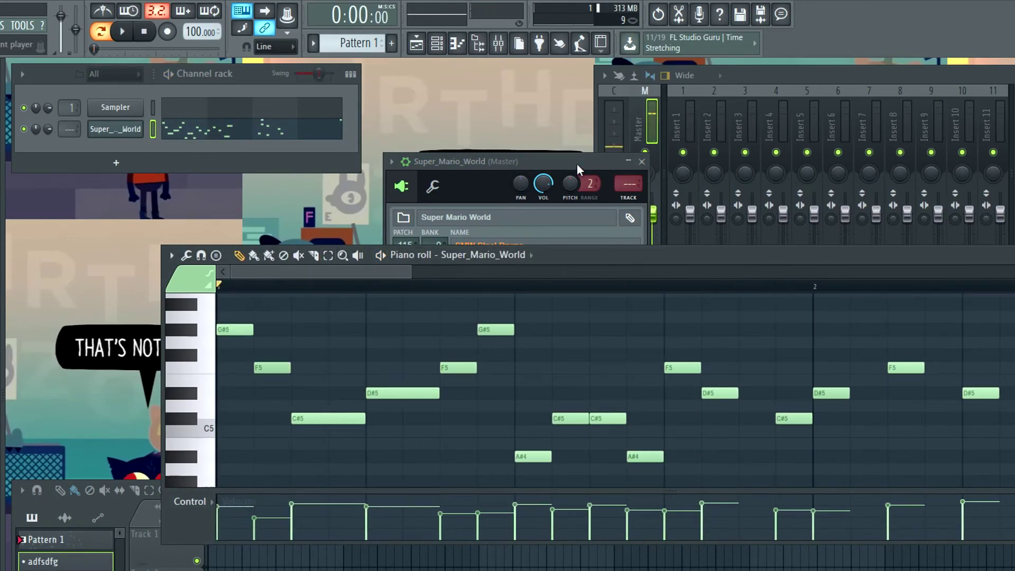
left_click(576, 163)
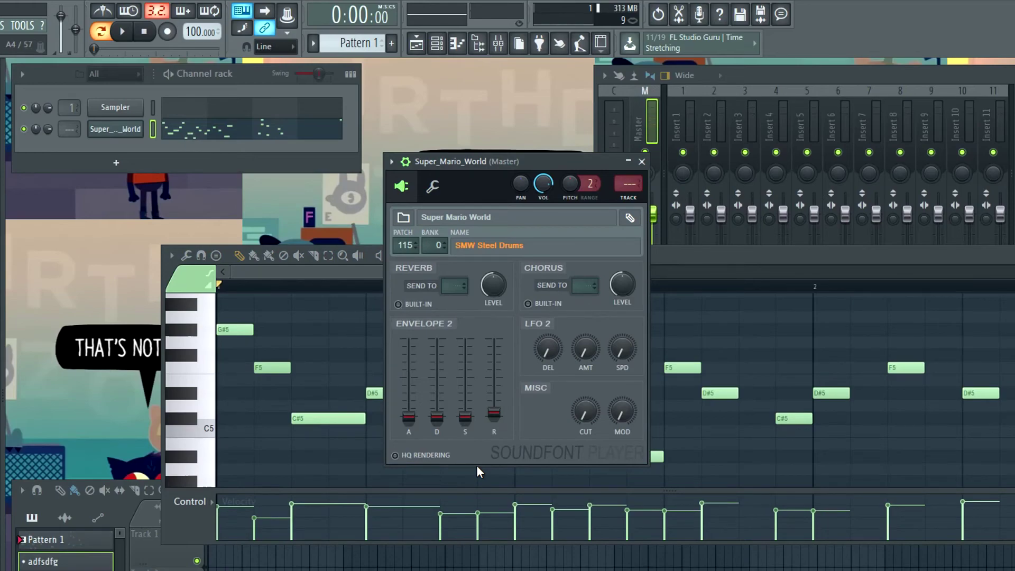